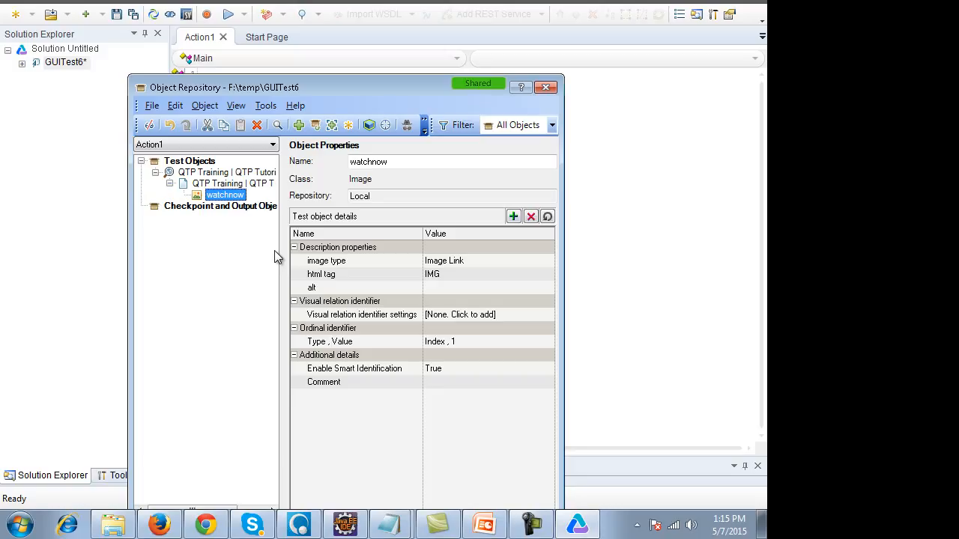
# Step: Rename the watchnow image test object to play and close the object repository
pyautogui.moveTo(395, 161); pyautogui.dragTo(330, 163)
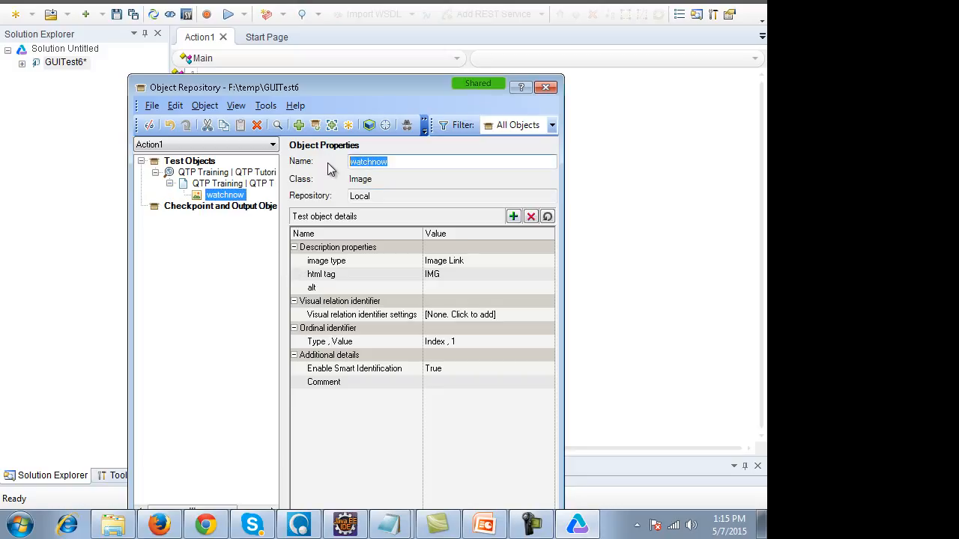
pyautogui.write('play')
pyautogui.press('Return')
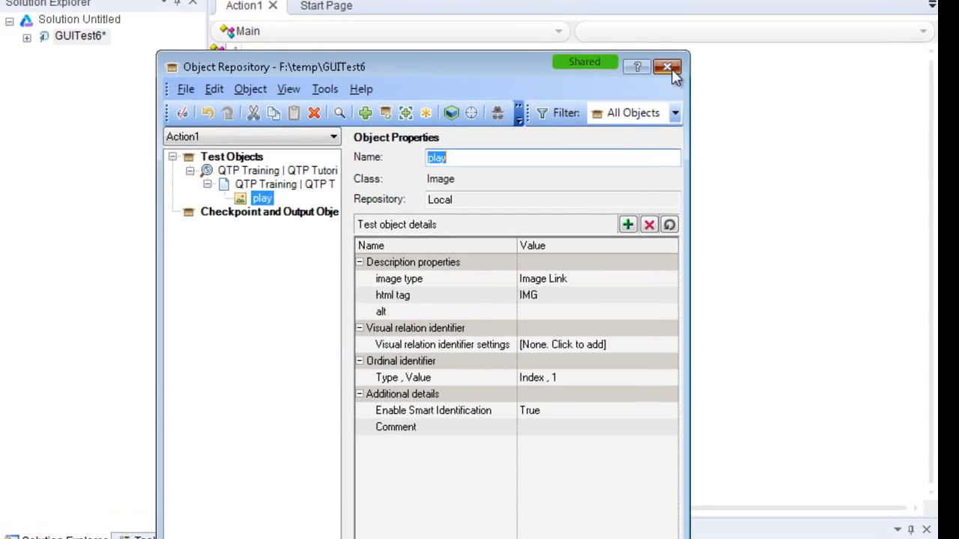
pyautogui.click(546, 86)
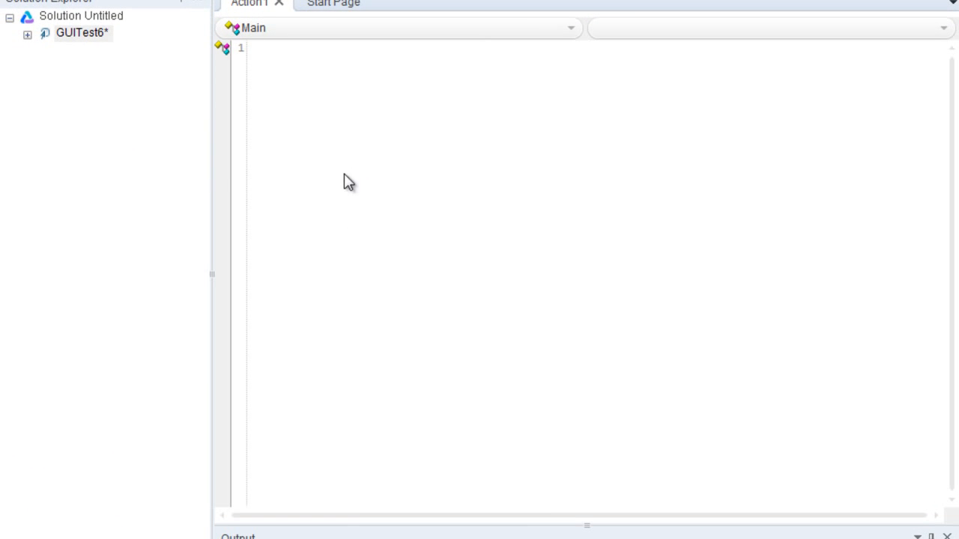
# Step: Start annotating the shared screen and draw three red freehand circles in a row across the upper part of the empty editor
pyautogui.click(72, 349)
pyautogui.click(106, 351)
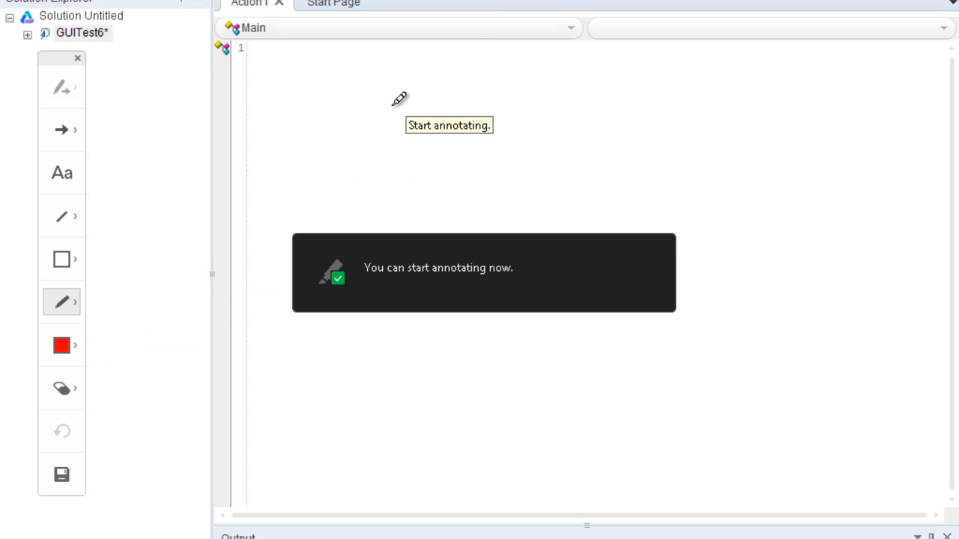
pyautogui.moveTo(334, 71)
pyautogui.mouseDown()
pyautogui.moveTo(309, 110)
pyautogui.moveTo(337, 70)
pyautogui.mouseUp()
pyautogui.moveTo(515, 59)
pyautogui.mouseDown()
pyautogui.moveTo(470, 124)
pyautogui.moveTo(503, 58)
pyautogui.mouseUp()
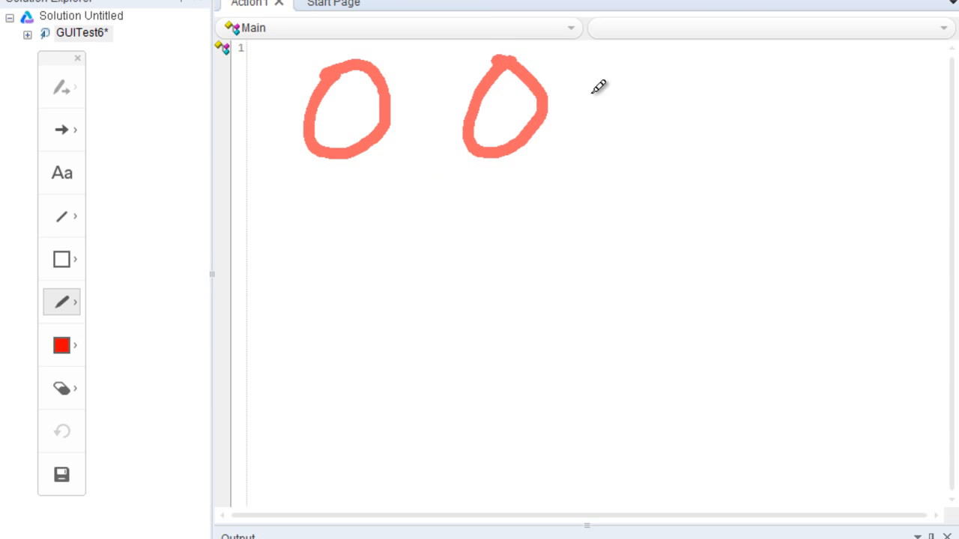
pyautogui.moveTo(711, 66)
pyautogui.mouseDown()
pyautogui.moveTo(676, 169)
pyautogui.moveTo(723, 56)
pyautogui.mouseUp()
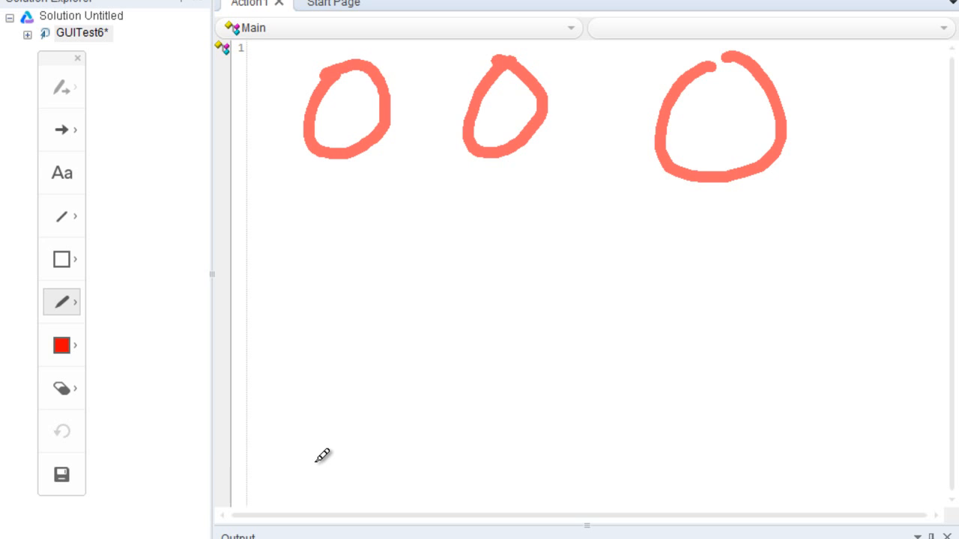
# Step: Add the text 5 inside each of the three red circles
pyautogui.click(67, 180)
pyautogui.click(348, 103)
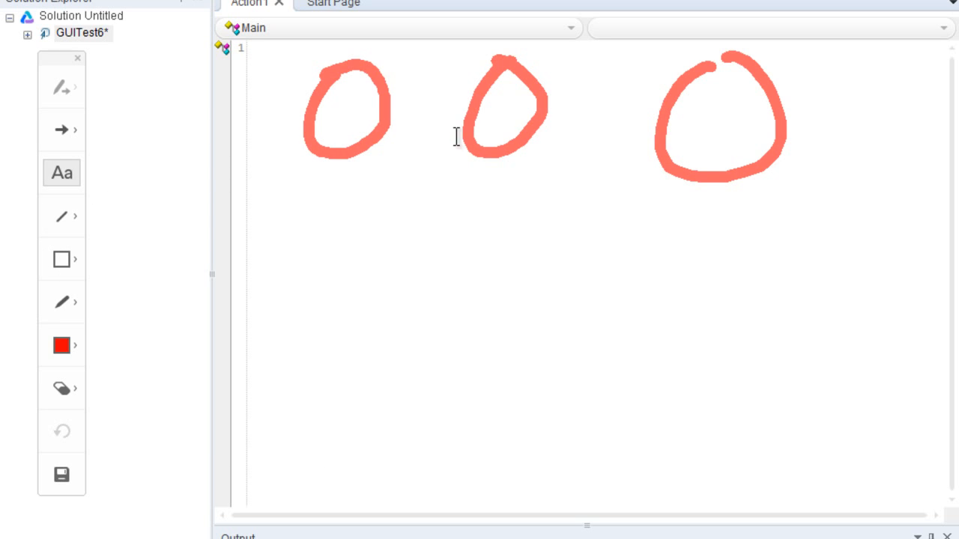
pyautogui.write('5')
pyautogui.click(505, 106)
pyautogui.write('5')
pyautogui.click(719, 113)
pyautogui.write('5')
# Step: Draw a wide blue rectangle beneath the three circles
pyautogui.click(77, 259)
pyautogui.click(114, 267)
pyautogui.click(79, 349)
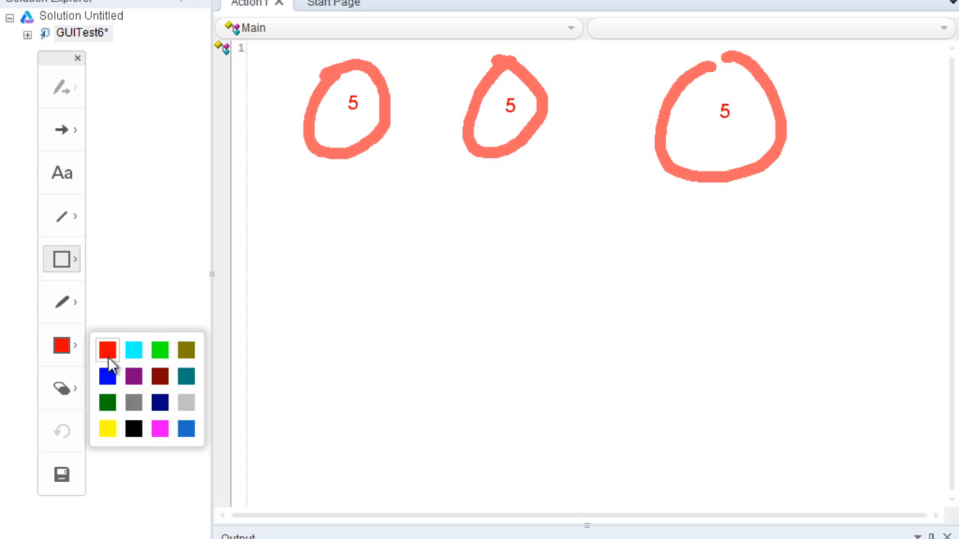
pyautogui.click(138, 372)
pyautogui.click(78, 347)
pyautogui.click(105, 373)
pyautogui.moveTo(296, 170)
pyautogui.mouseDown()
pyautogui.moveTo(784, 274)
pyautogui.moveTo(788, 288)
pyautogui.mouseUp()
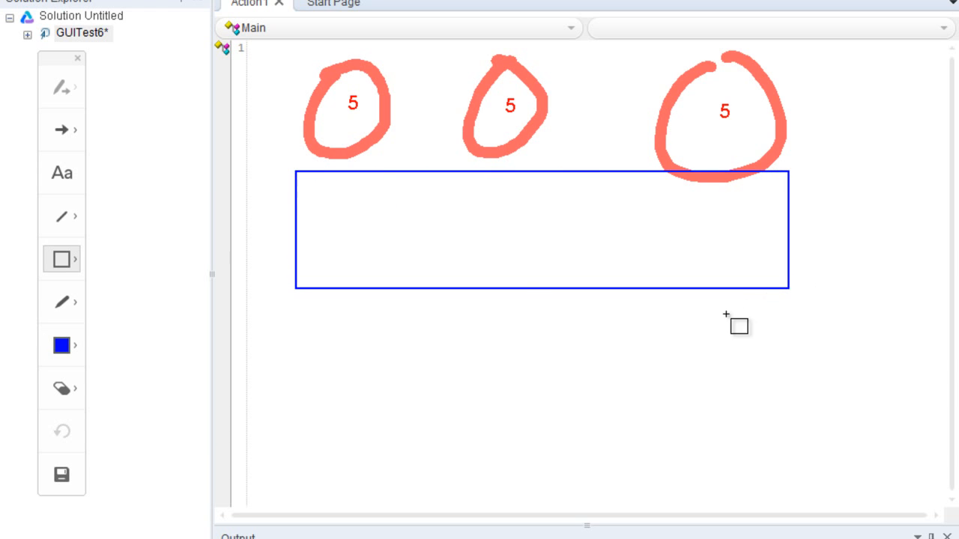
# Step: Add the text OR in the middle of the wide blue rectangle
pyautogui.click(63, 173)
pyautogui.click(509, 224)
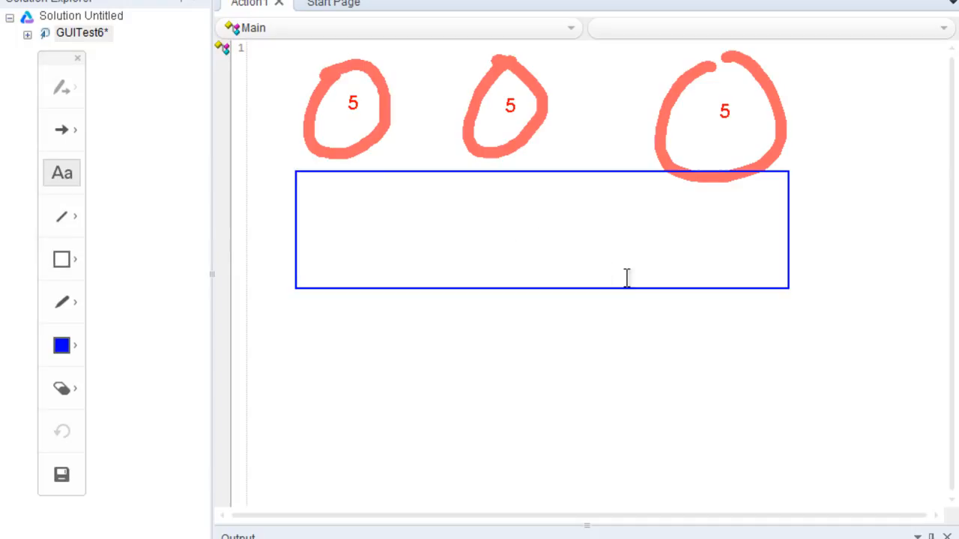
pyautogui.write('OR')
# Step: Draw two blue boxes below the rectangle with a freehand arrow from the first to the second, and end the annotation session
pyautogui.click(77, 346)
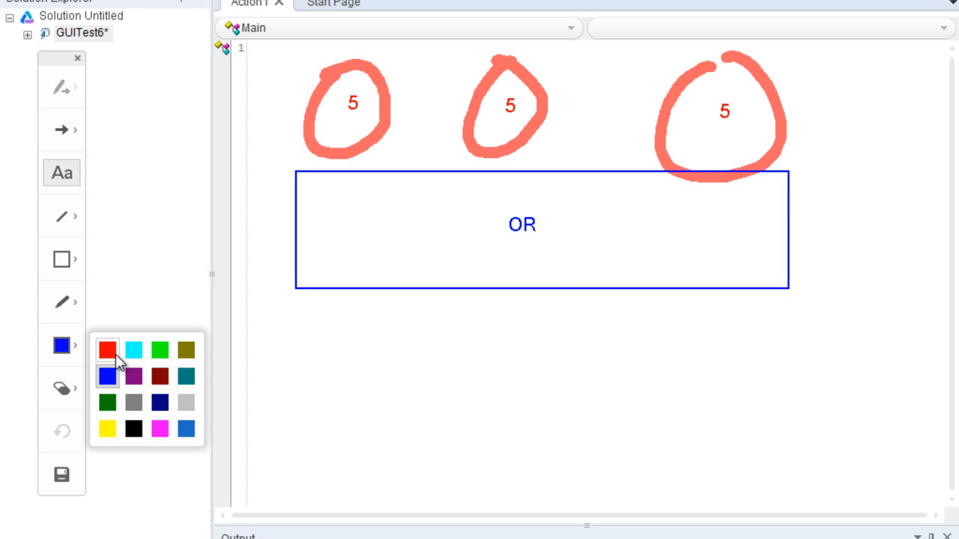
pyautogui.click(63, 259)
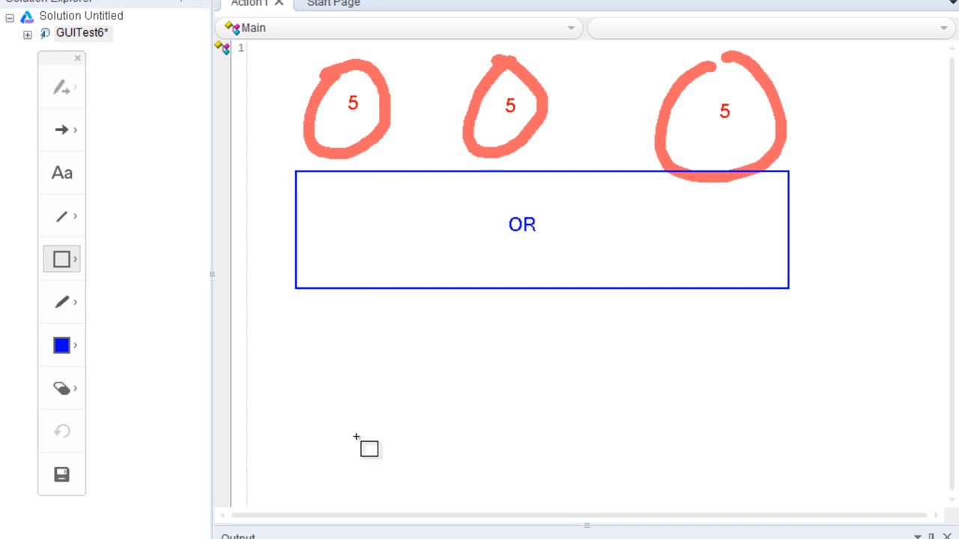
pyautogui.moveTo(317, 392); pyautogui.dragTo(382, 465)
pyautogui.click(63, 302)
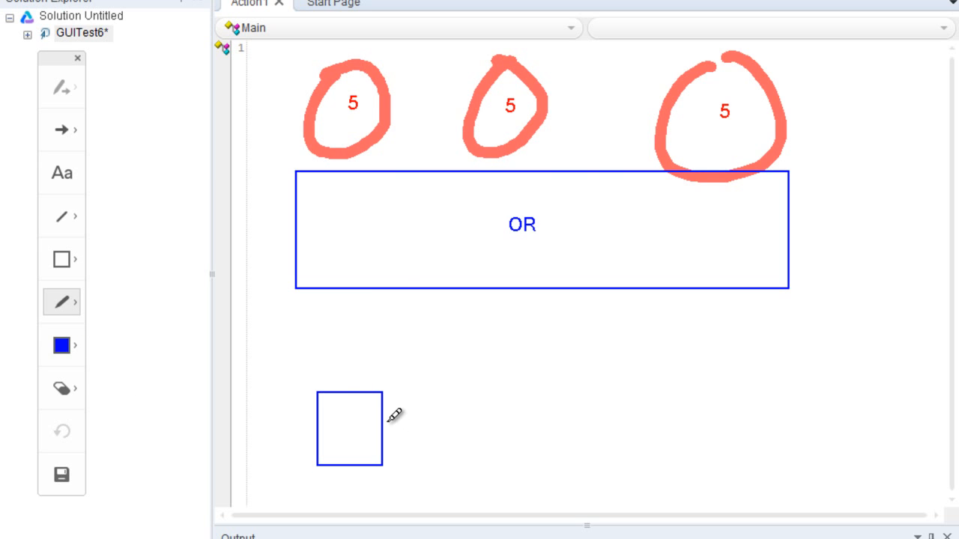
pyautogui.moveTo(384, 422)
pyautogui.mouseDown()
pyautogui.moveTo(611, 406)
pyautogui.moveTo(616, 449)
pyautogui.mouseUp()
pyautogui.click(63, 259)
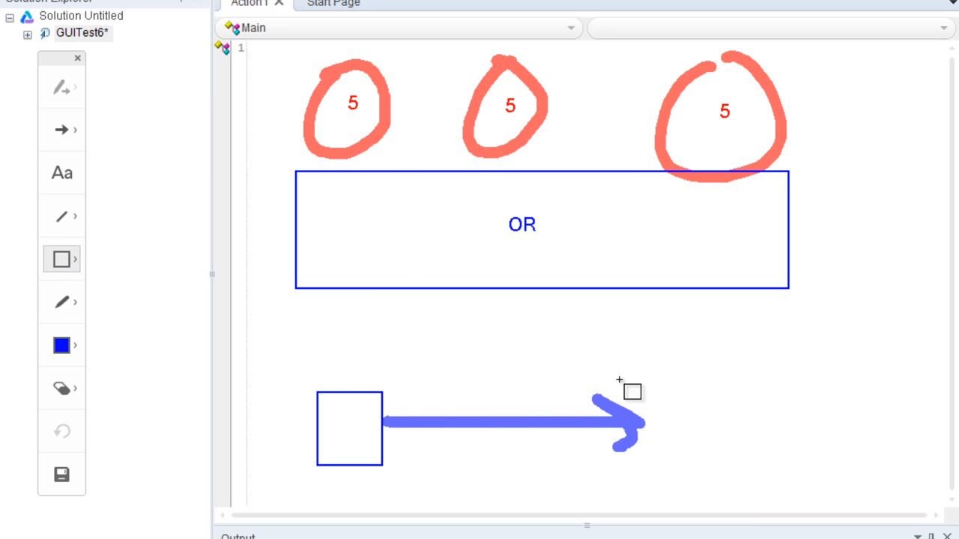
pyautogui.moveTo(652, 397); pyautogui.dragTo(745, 499)
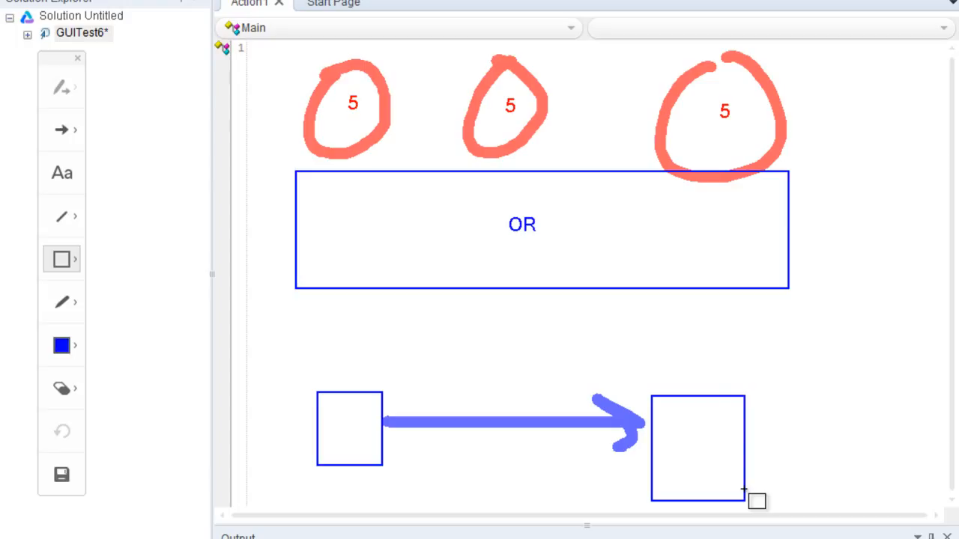
pyautogui.press('Escape')
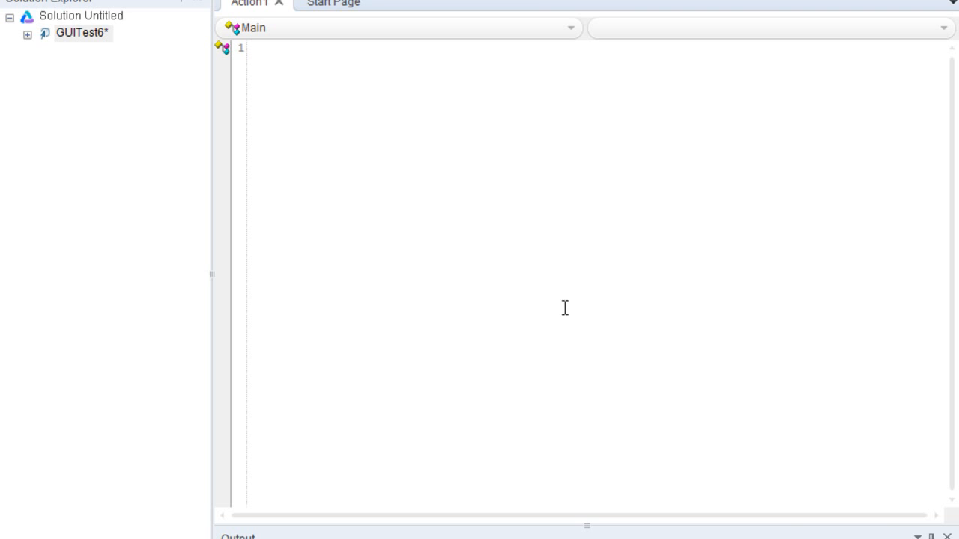
# Step: Open the object repository for Action1 and start exporting its local objects
pyautogui.click(499, 0)
pyautogui.click(540, 0)
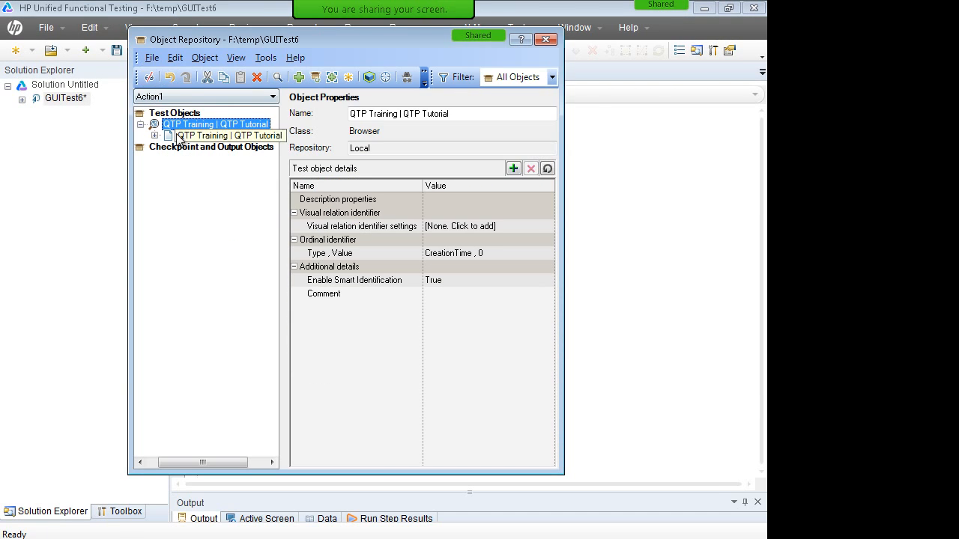
pyautogui.click(151, 57)
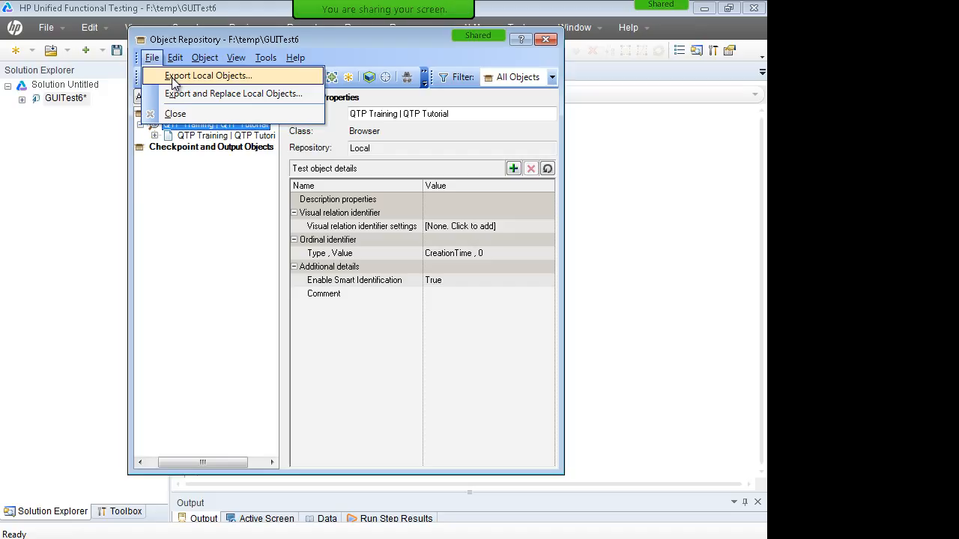
pyautogui.press('Escape')
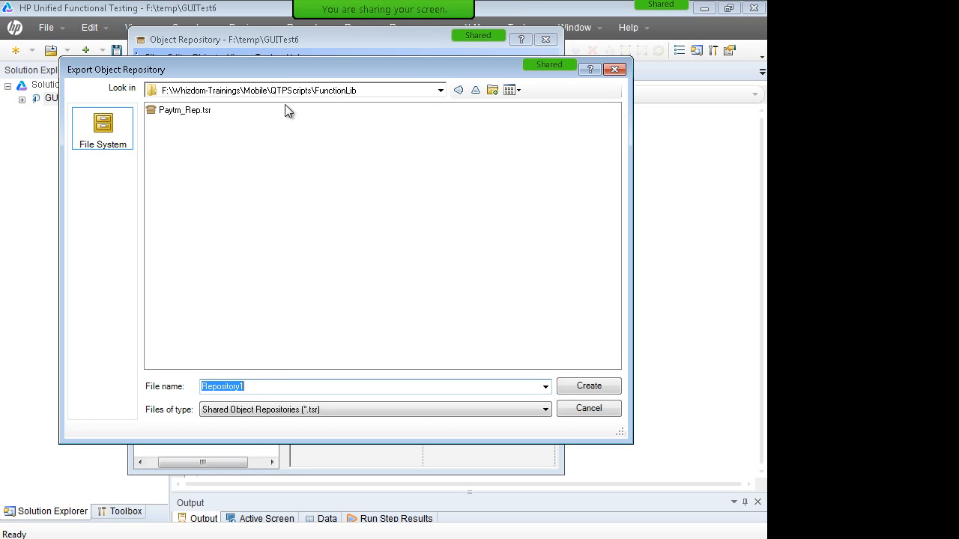
# Step: Export the local objects to a shared object repository named demo in the root of drive F:
pyautogui.click(478, 90)
pyautogui.click(479, 90)
pyautogui.click(478, 89)
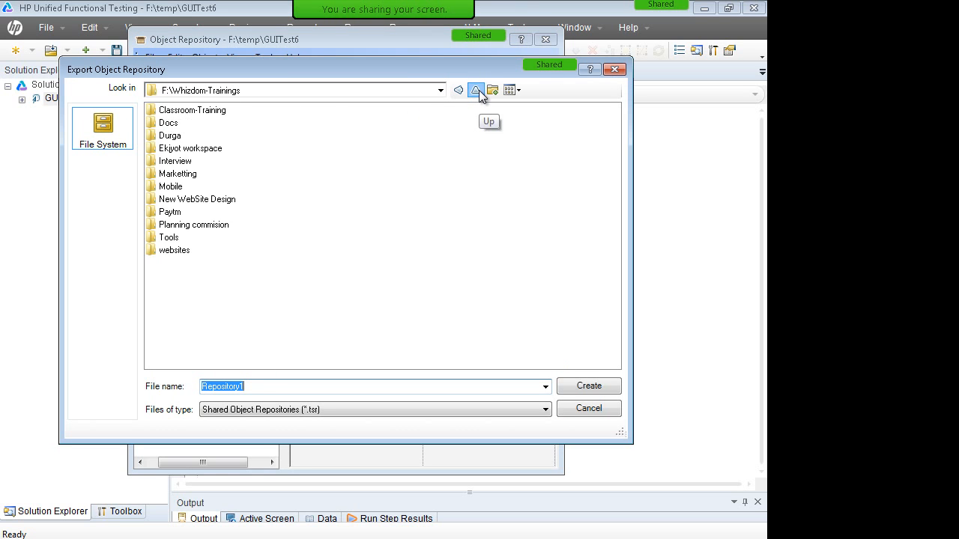
pyautogui.click(479, 90)
pyautogui.moveTo(255, 387); pyautogui.dragTo(166, 380)
pyautogui.write('demo')
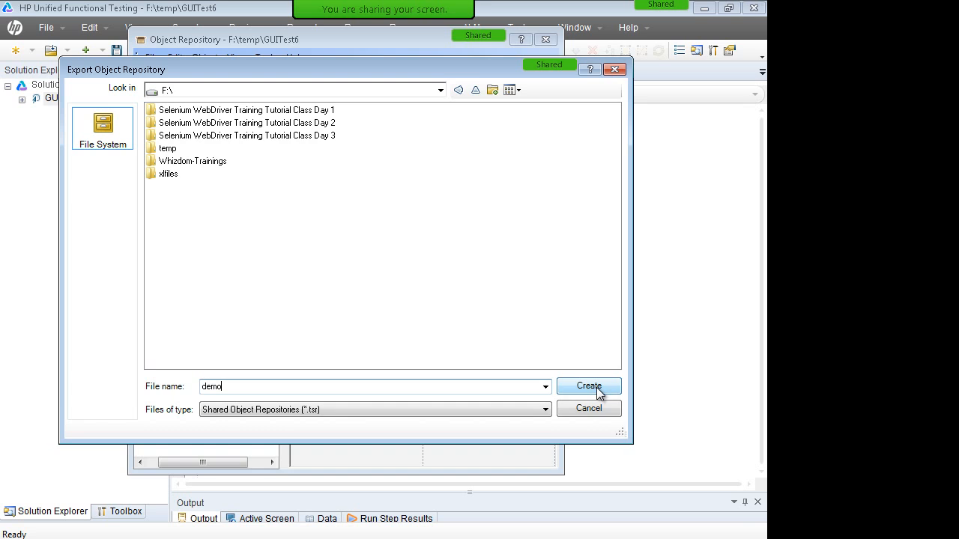
pyautogui.click(588, 387)
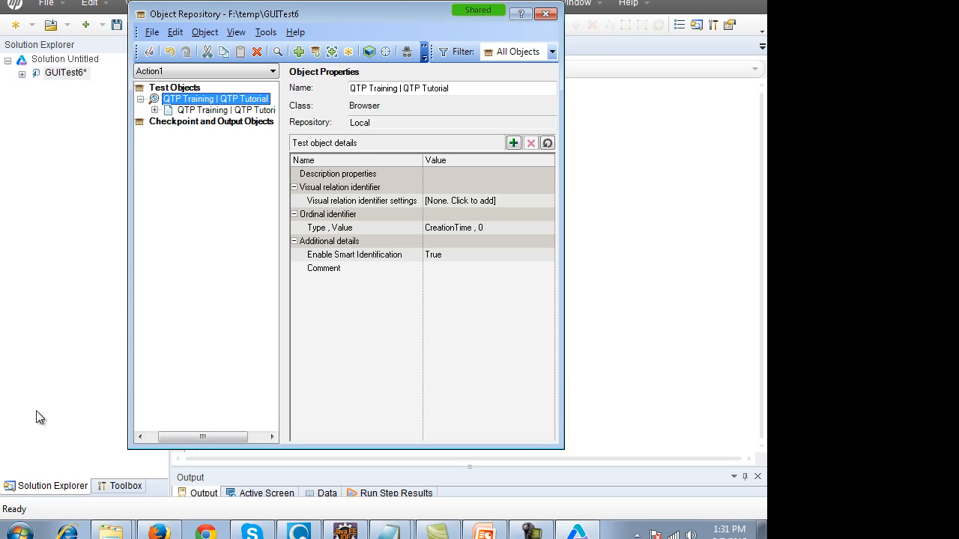
# Step: Switch to Windows Explorer, open drive F: and locate the exported demo.tsr file
pyautogui.click(20, 532)
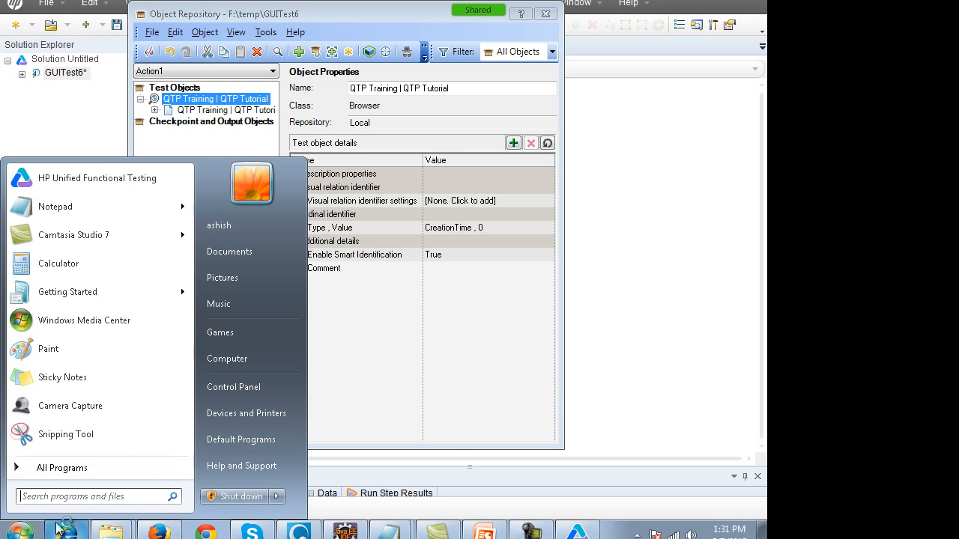
pyautogui.click(250, 367)
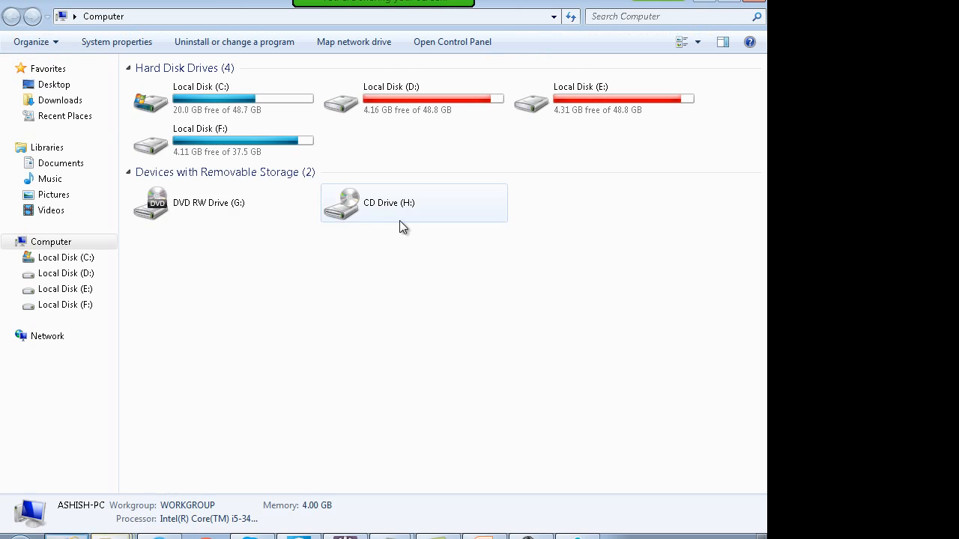
pyautogui.doubleClick(255, 147)
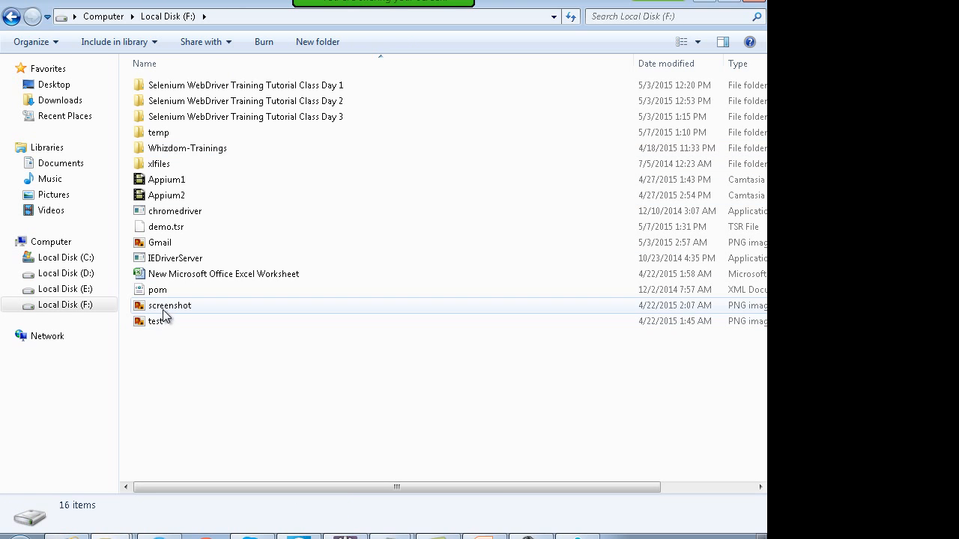
pyautogui.click(171, 229)
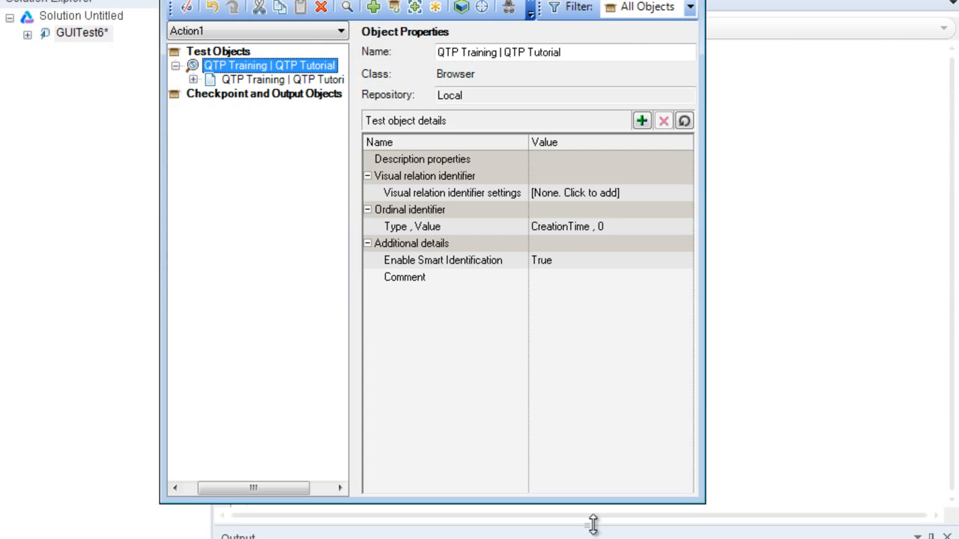
# Step: Return to HP Unified Functional Testing, close the object repository and create a new GUI test, discarding the changes to GUITest6
pyautogui.click(685, 0)
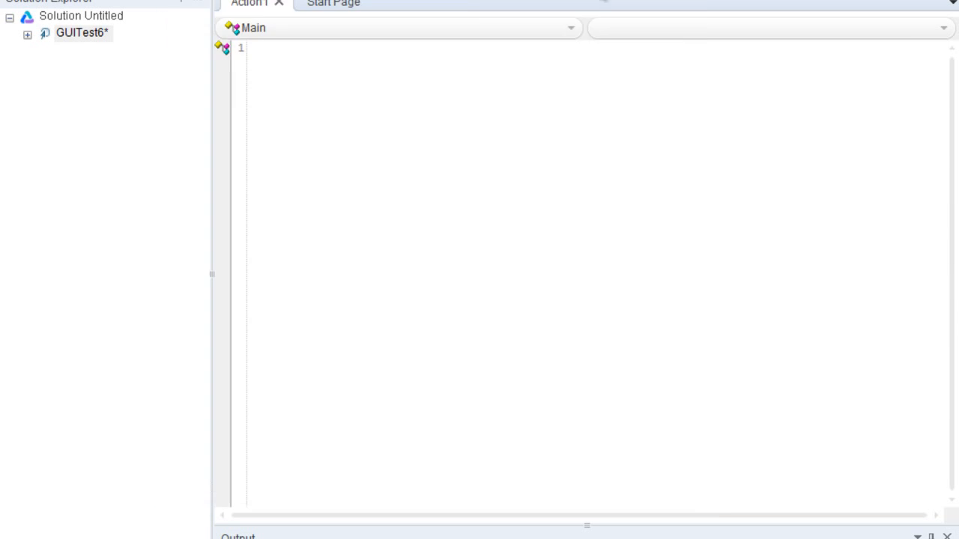
pyautogui.click(53, 0)
pyautogui.moveTo(81, 0)
pyautogui.click(343, 0)
pyautogui.click(641, 419)
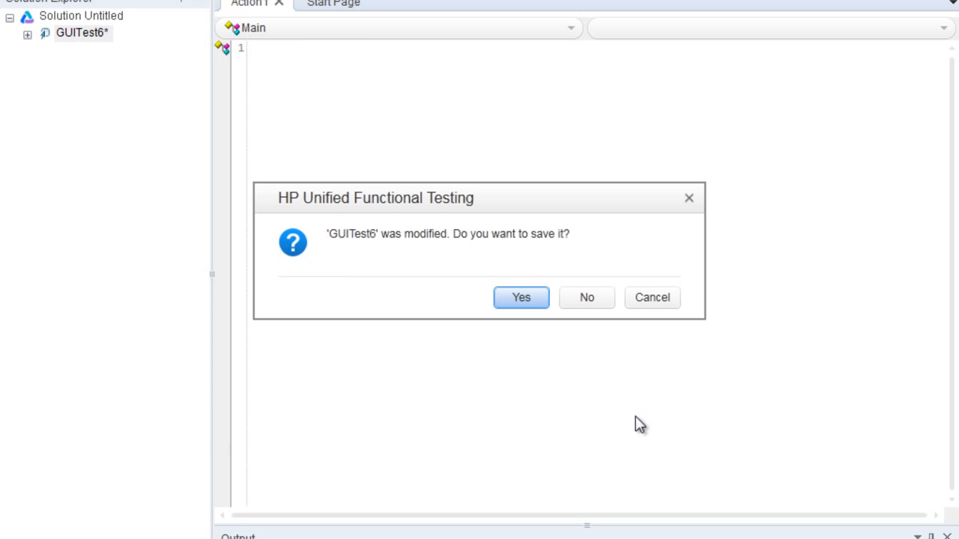
pyautogui.click(589, 300)
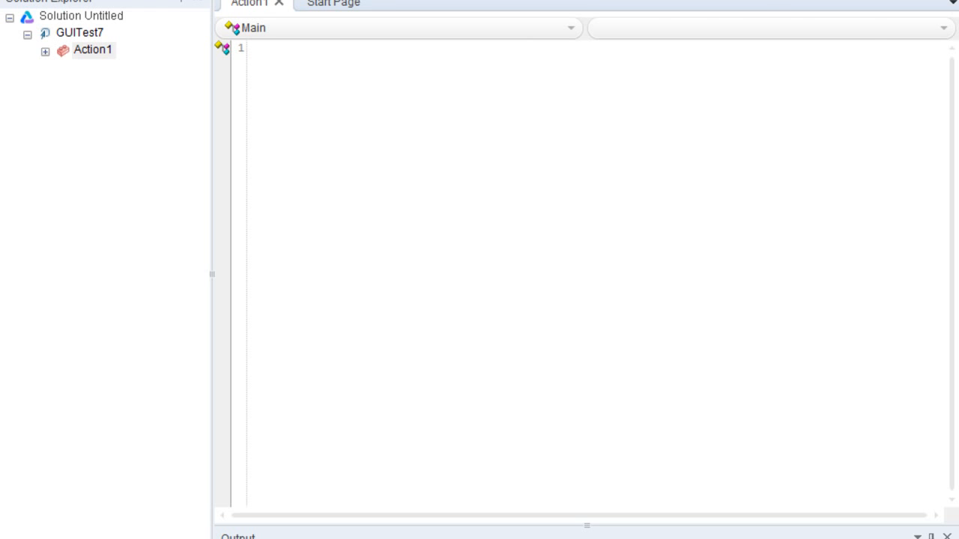
# Step: Open the new test's object repository, examine its available file and edit commands, and close it
pyautogui.click(643, 0)
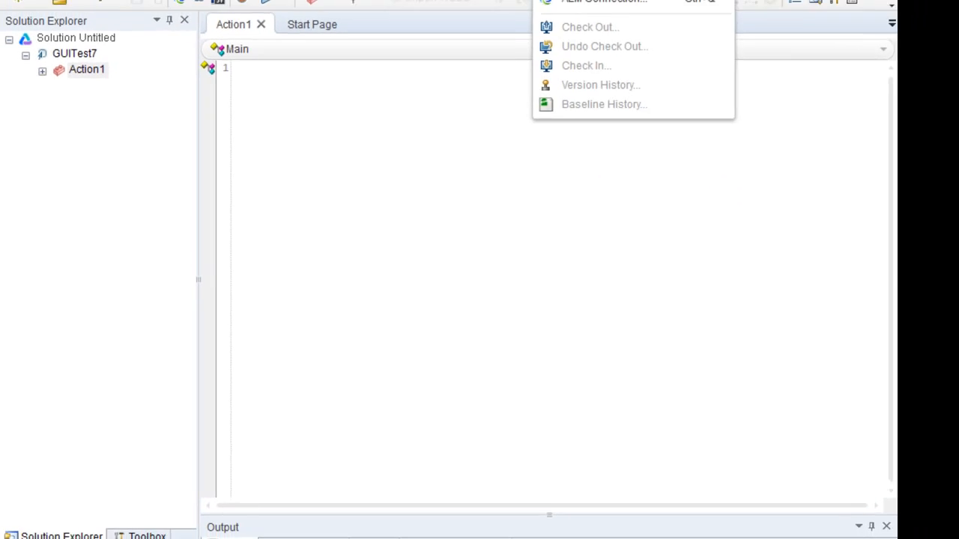
pyautogui.click(402, 28)
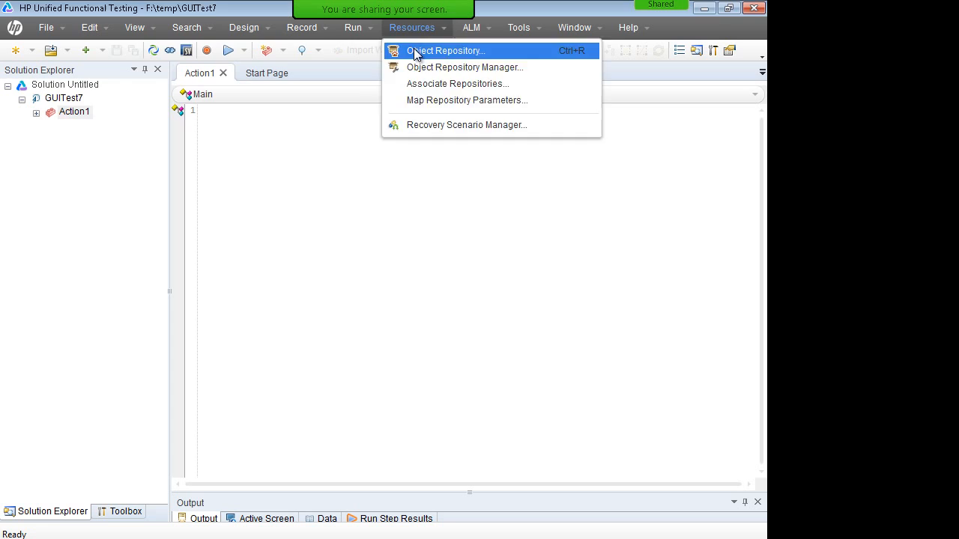
pyautogui.click(416, 53)
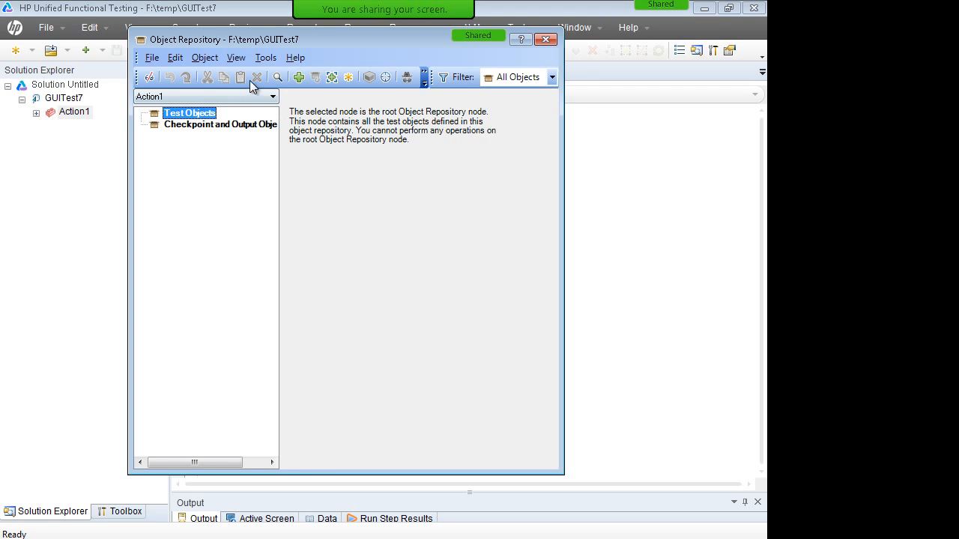
pyautogui.click(153, 58)
pyautogui.moveTo(175, 57)
pyautogui.click(401, 211)
pyautogui.click(156, 59)
pyautogui.click(175, 58)
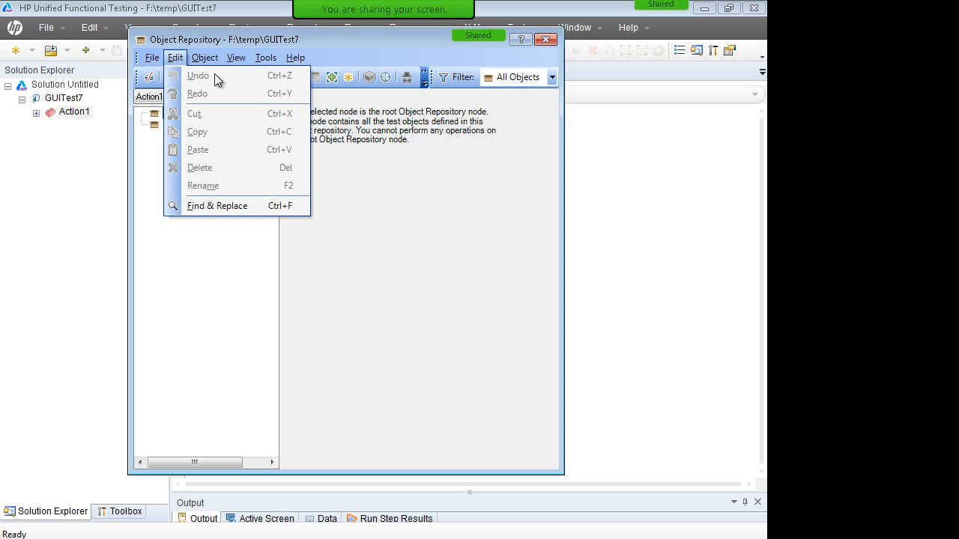
pyautogui.click(403, 183)
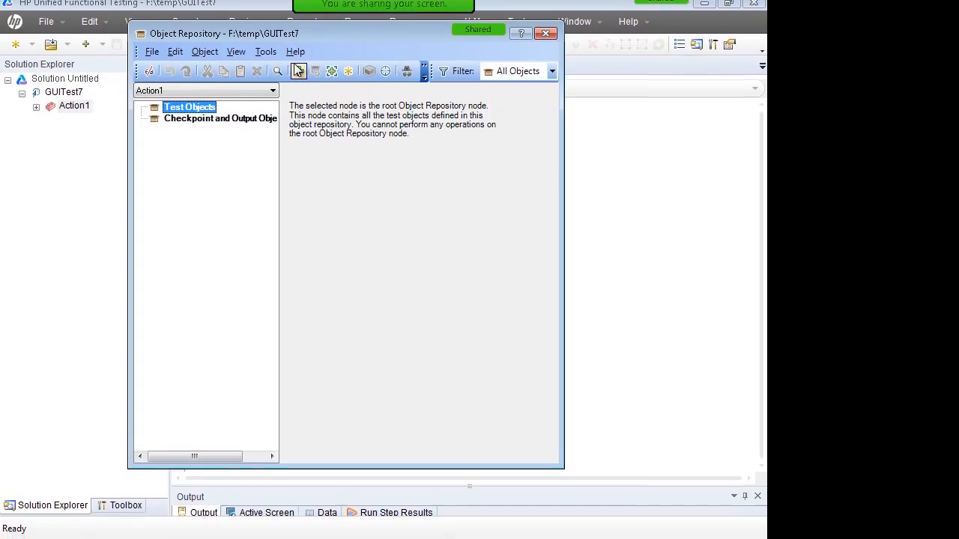
pyautogui.click(545, 27)
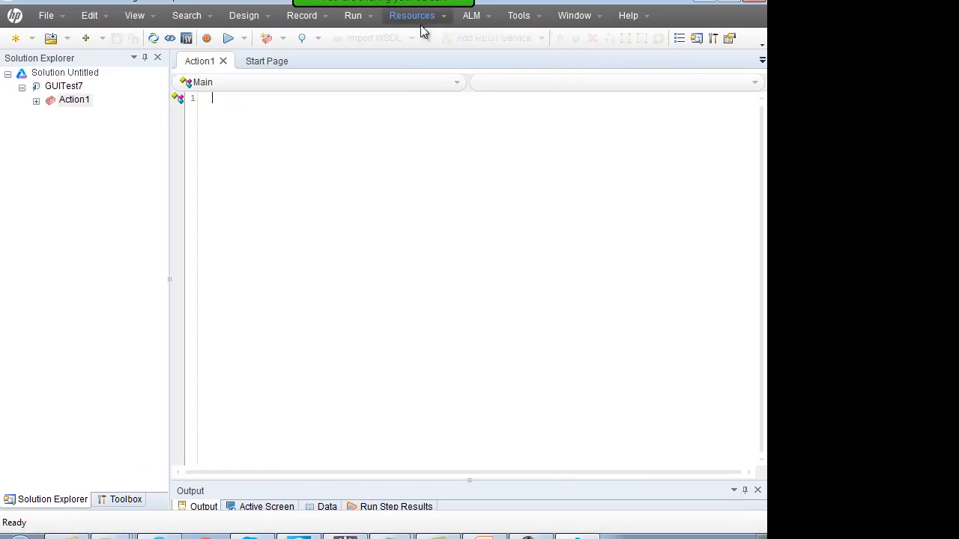
pyautogui.click(417, 16)
pyautogui.click(425, 72)
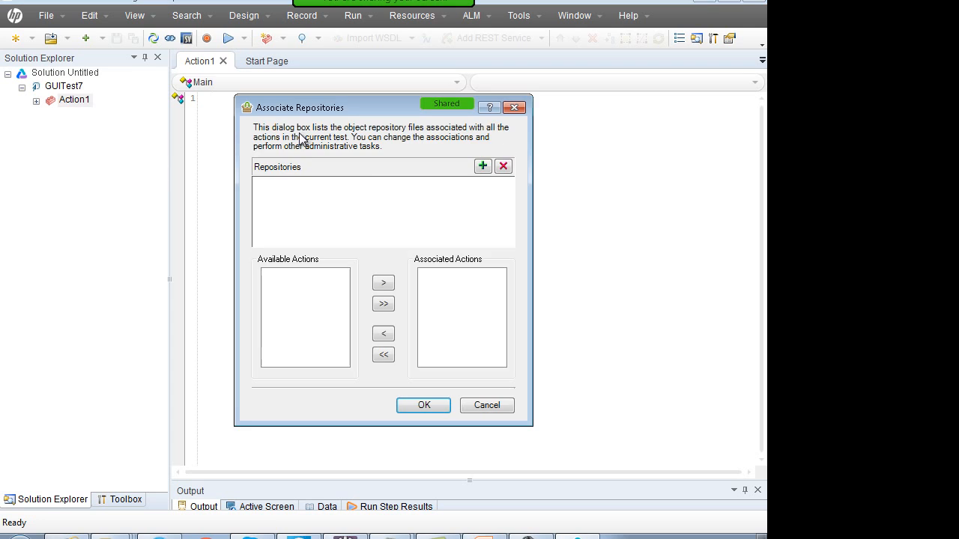
pyautogui.moveTo(382, 120); pyautogui.dragTo(379, 84)
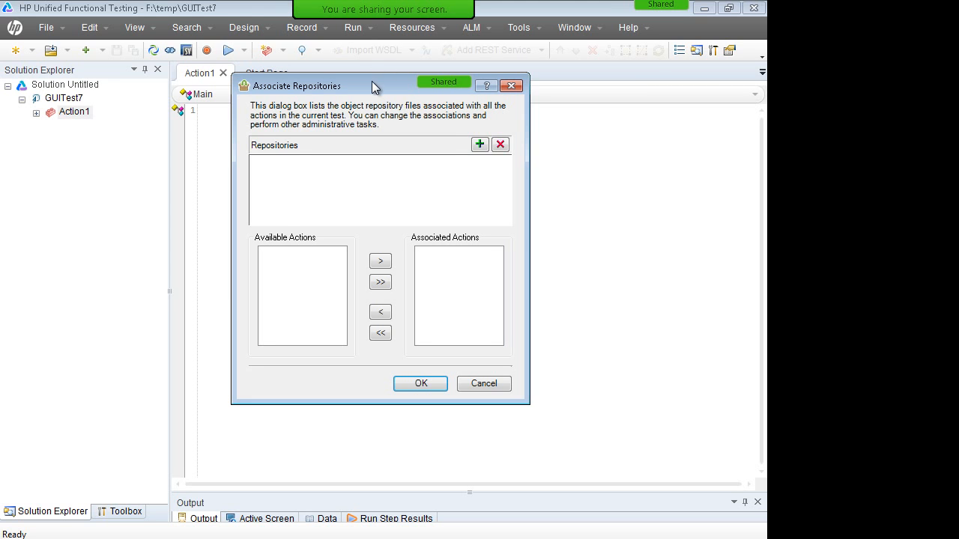
pyautogui.moveTo(375, 88); pyautogui.dragTo(379, 99)
# Step: Add the shared object repository demo.tsr from drive F: to the repositories associated with the test
pyautogui.click(427, 29)
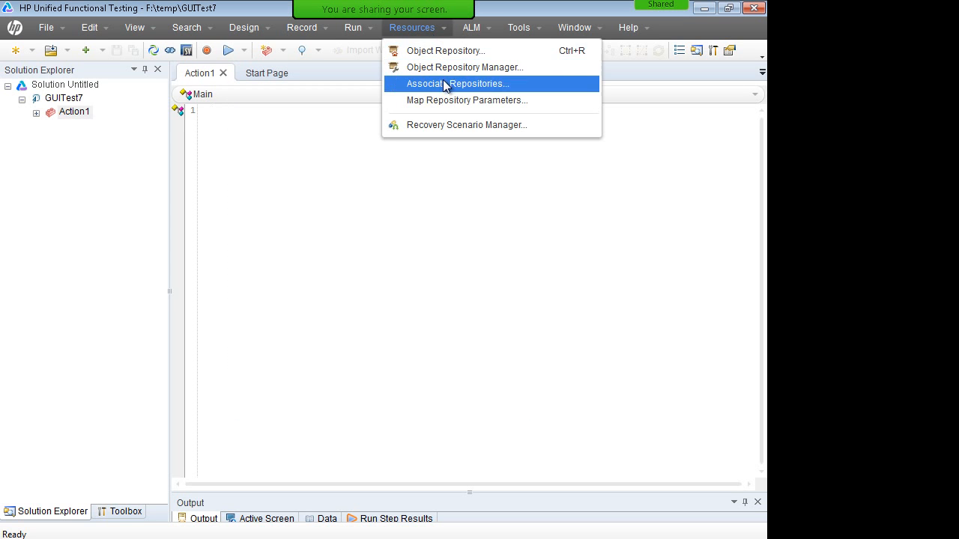
pyautogui.click(442, 83)
pyautogui.moveTo(347, 112); pyautogui.dragTo(345, 77)
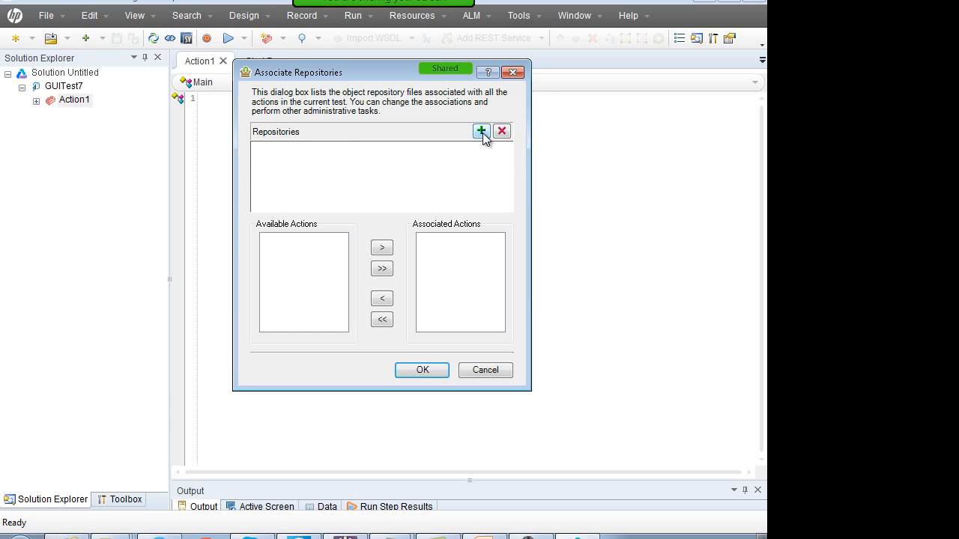
pyautogui.click(482, 132)
pyautogui.click(219, 162)
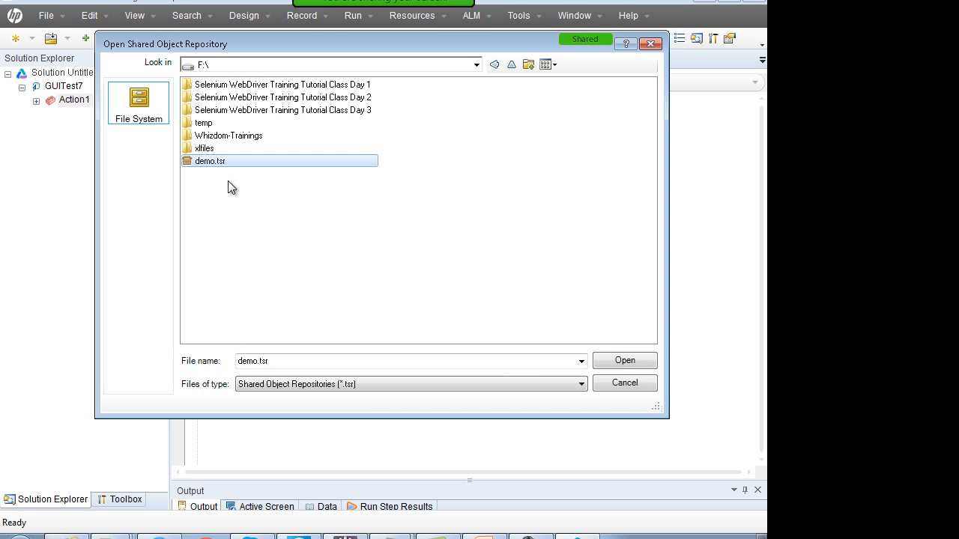
pyautogui.doubleClick(202, 161)
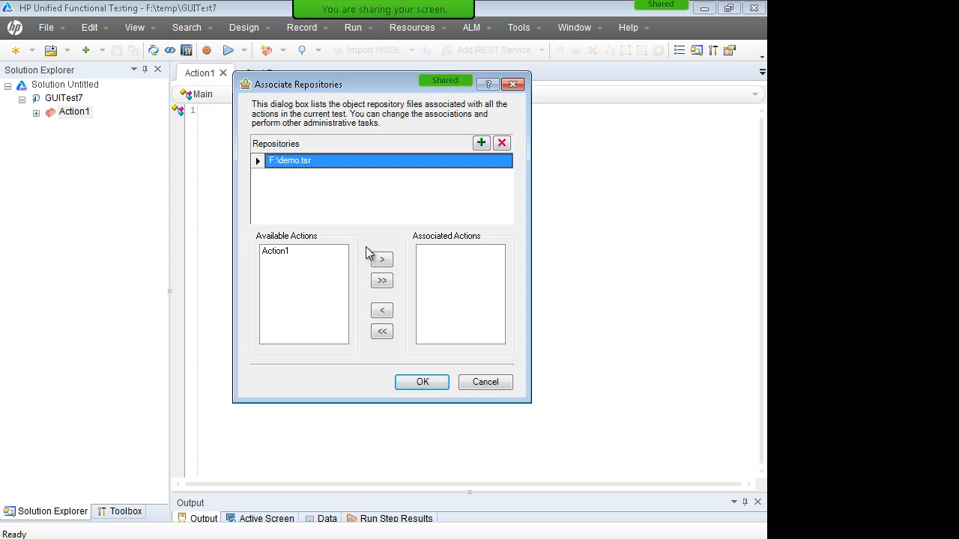
# Step: Associate Action1 with the F:\demo.tsr repository and accept the repository associations
pyautogui.click(287, 253)
pyautogui.click(381, 260)
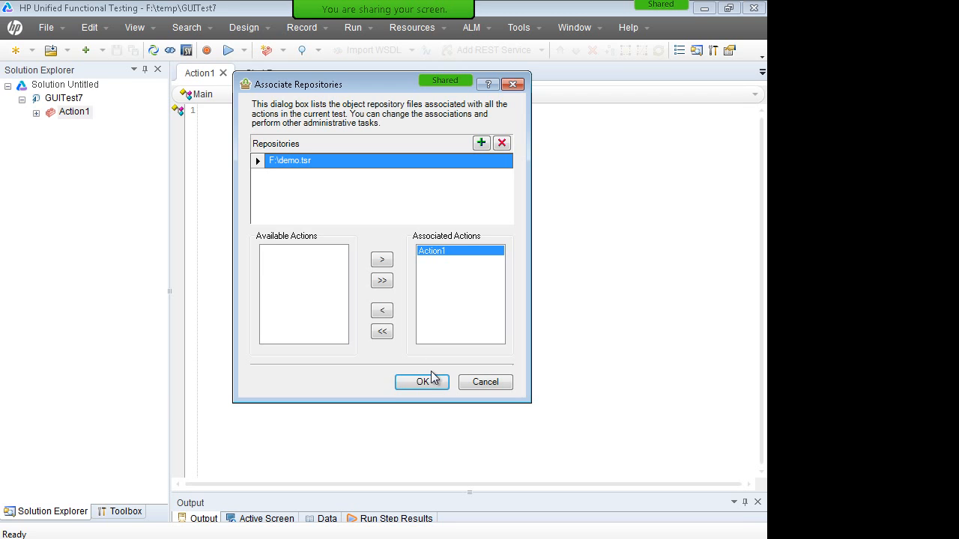
pyautogui.click(436, 382)
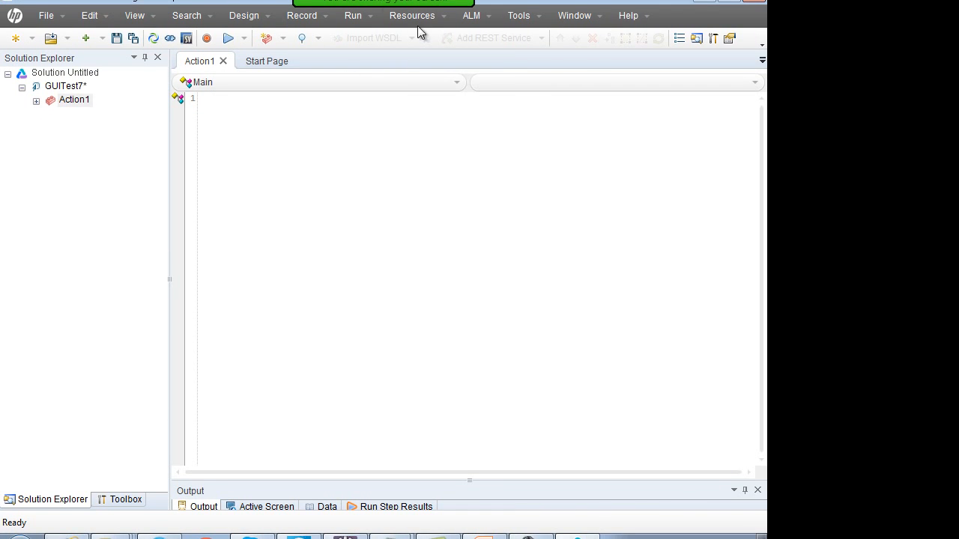
# Step: Open the test's object repository and examine the play image object's name and source repository
pyautogui.click(413, 16)
pyautogui.click(426, 37)
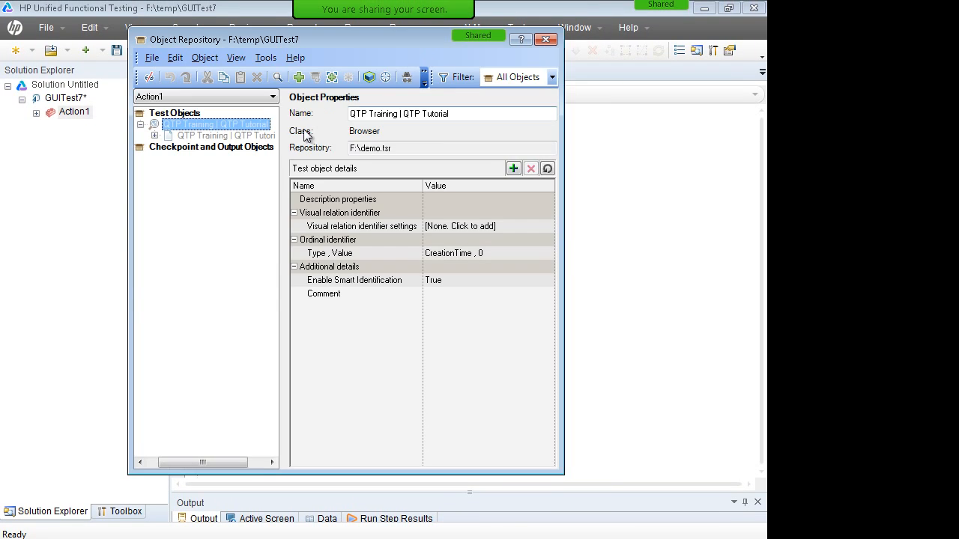
pyautogui.click(199, 147)
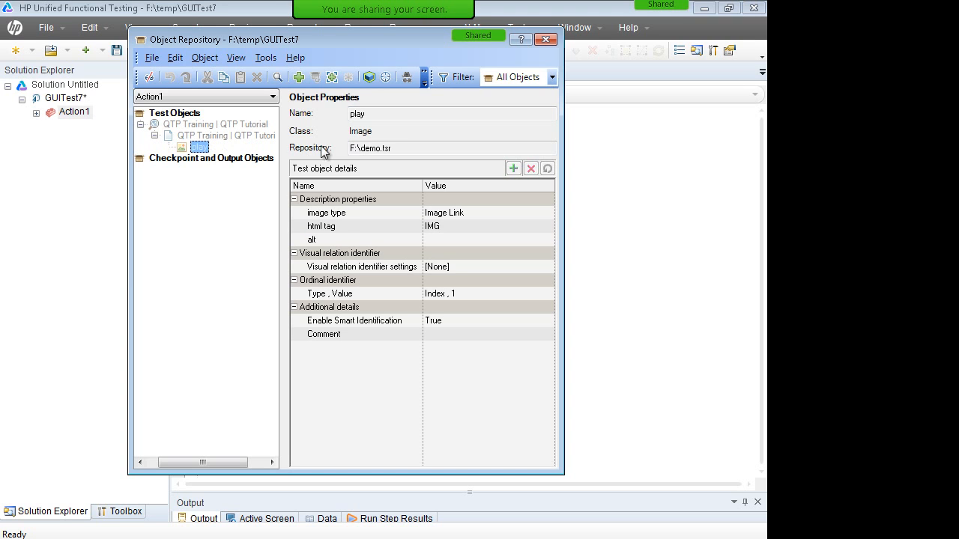
pyautogui.doubleClick(358, 113)
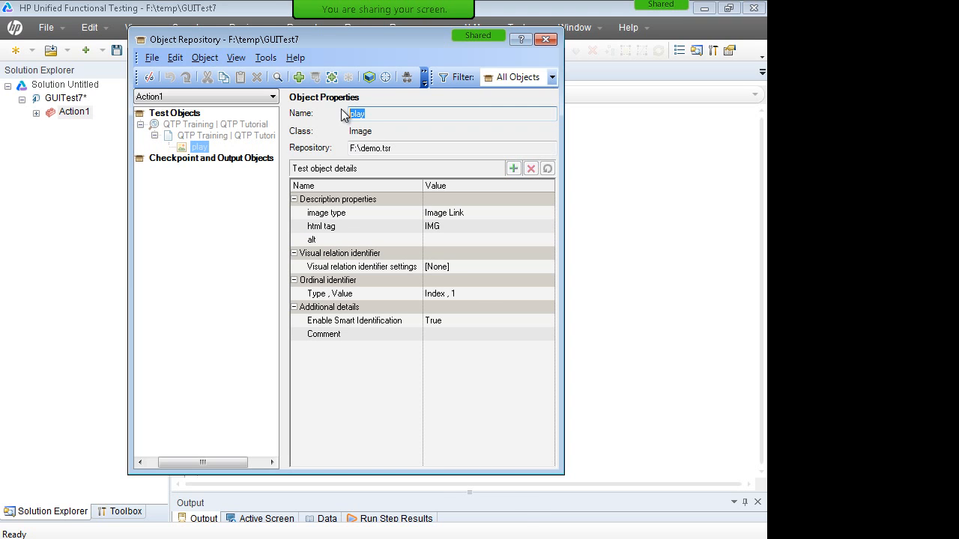
pyautogui.click(592, 536)
pyautogui.click(699, 492)
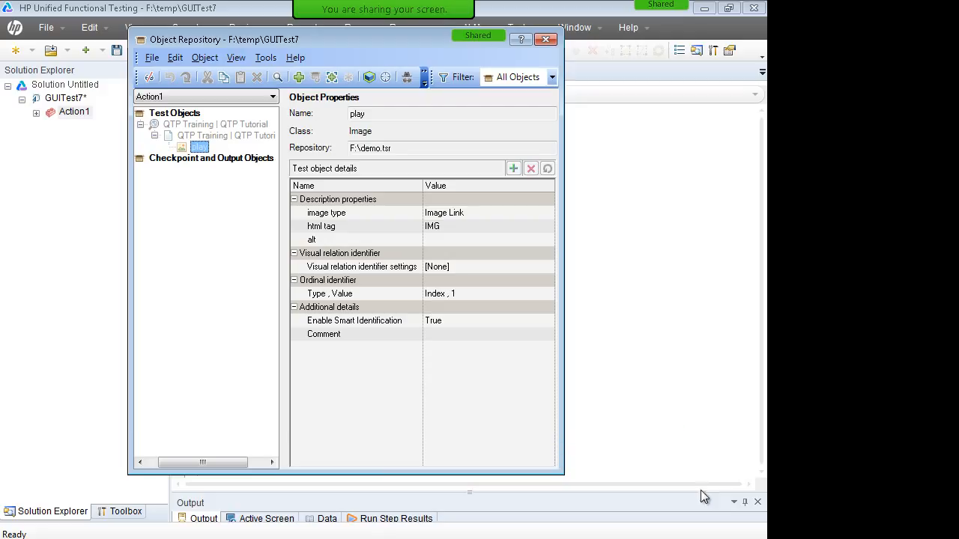
pyautogui.doubleClick(372, 114)
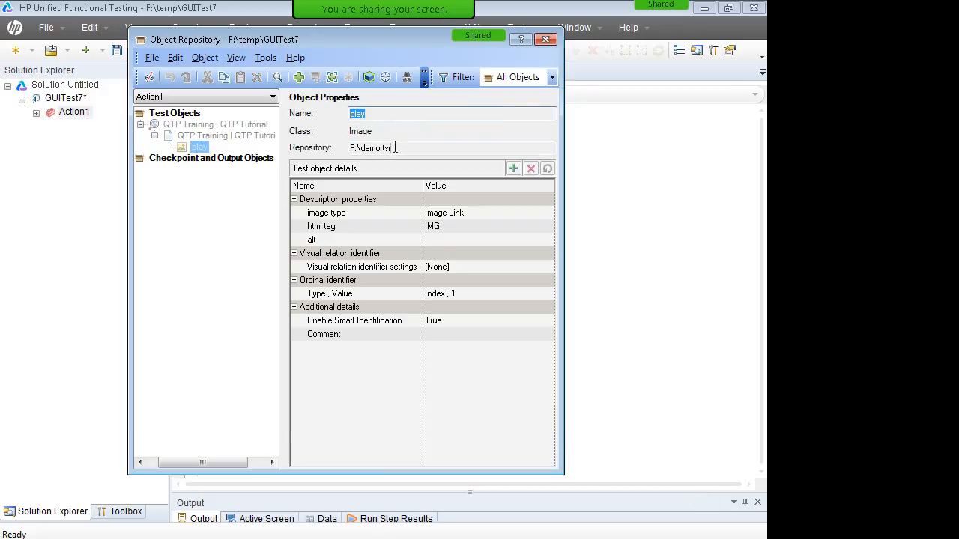
pyautogui.doubleClick(395, 148)
# Step: Review the play object's alt, html tag and image type properties and its repository path, and close the object repository
pyautogui.click(435, 229)
pyautogui.click(343, 241)
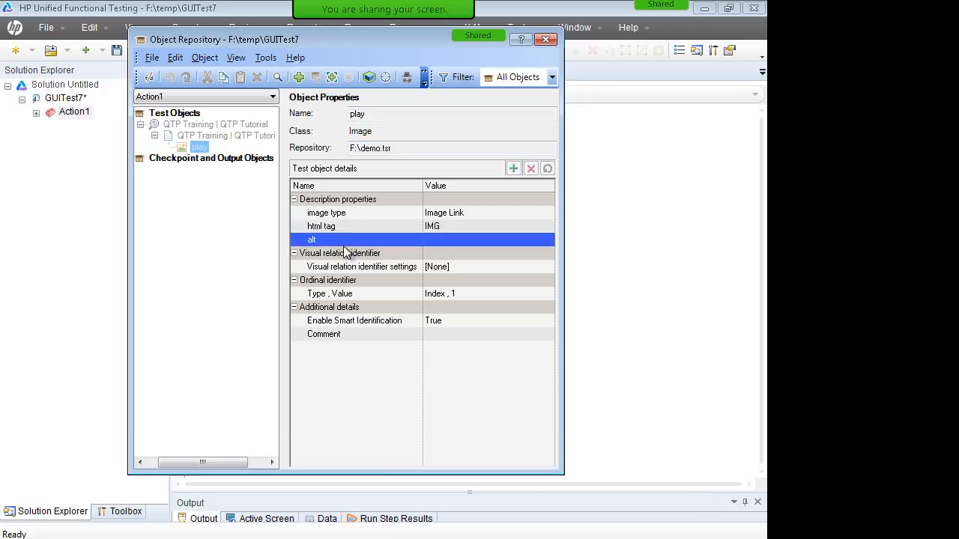
pyautogui.click(346, 226)
pyautogui.click(344, 213)
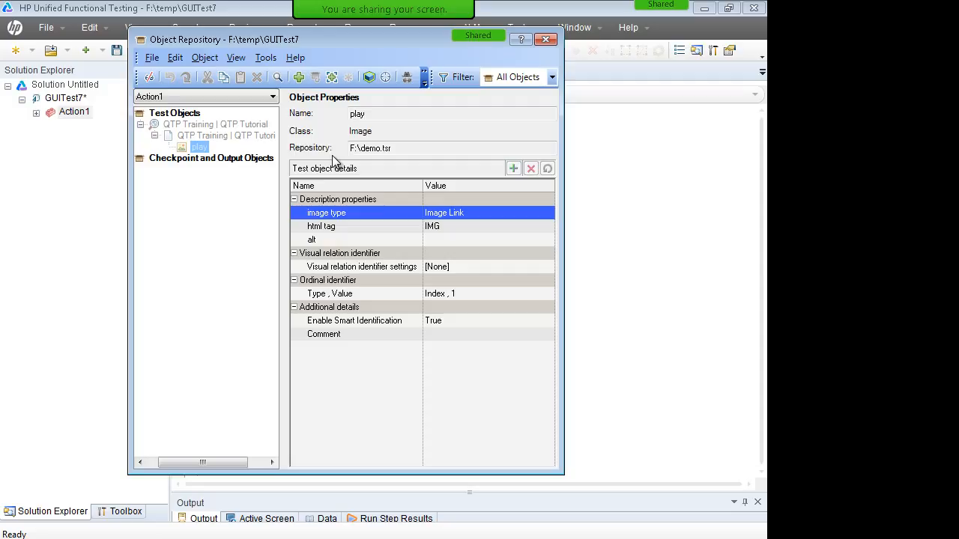
pyautogui.moveTo(361, 151); pyautogui.dragTo(445, 163)
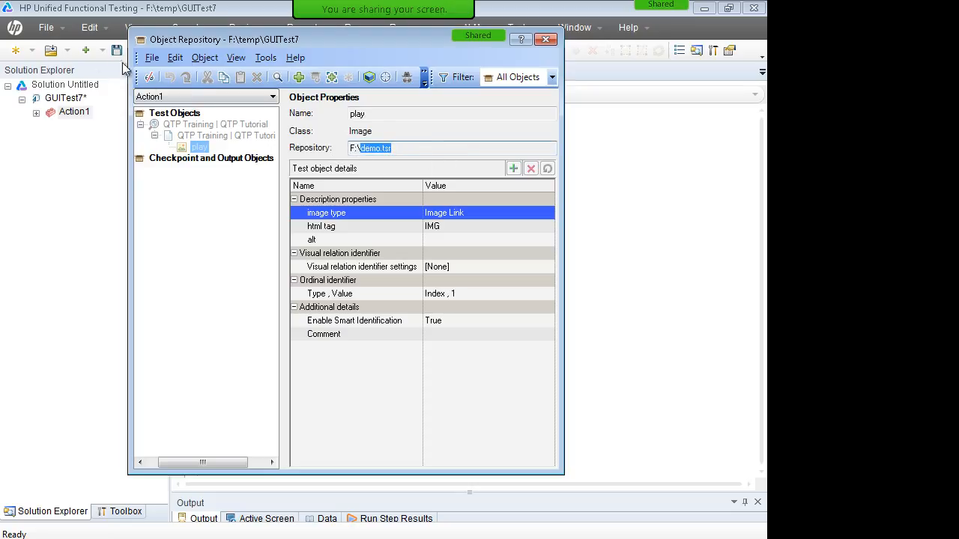
pyautogui.click(152, 58)
pyautogui.click(546, 38)
pyautogui.click(546, 39)
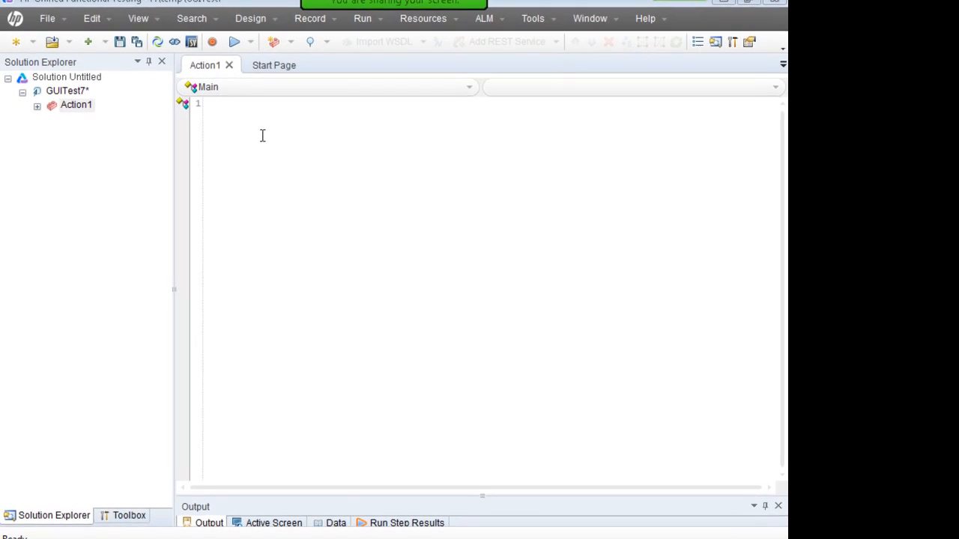
# Step: Open the Object Repository Manager
pyautogui.click(47, 18)
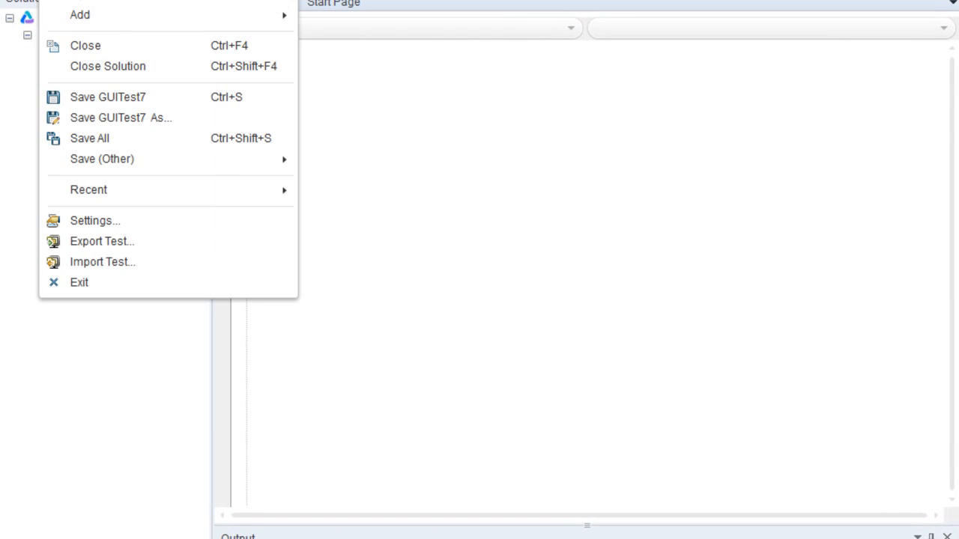
pyautogui.moveTo(423, 18)
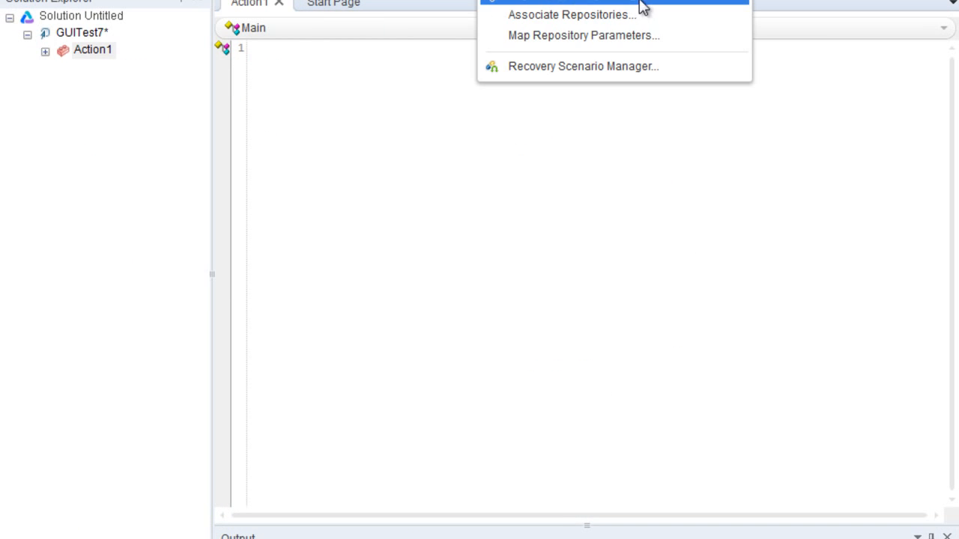
pyautogui.click(580, 0)
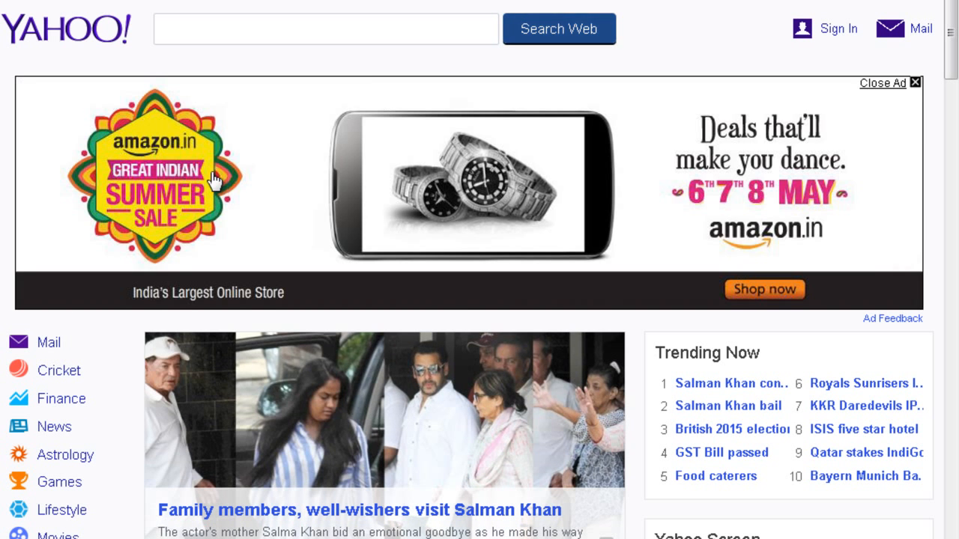
# Step: Add the Yahoo home page's search box, WebEdit p, to the new shared object repository
pyautogui.scroll(-3, 3, 404)
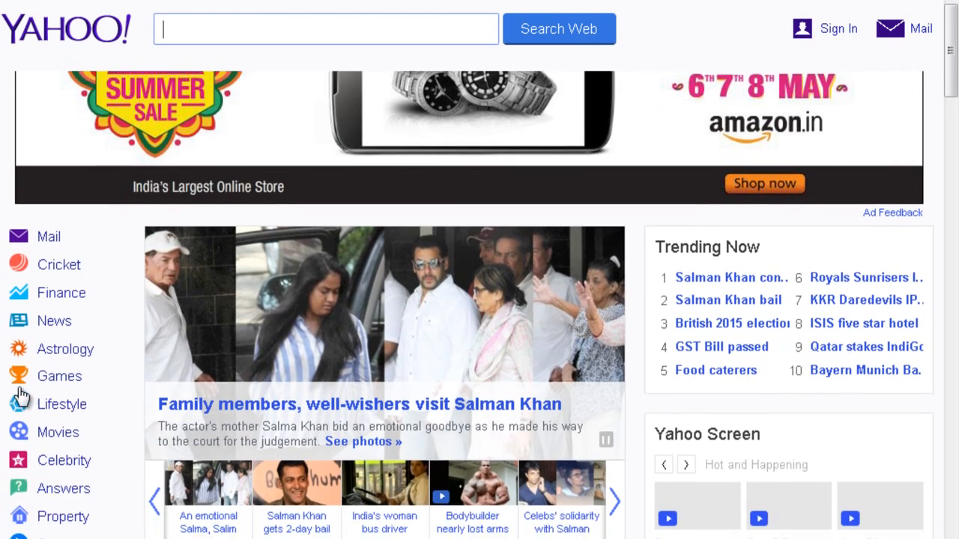
pyautogui.scroll(3, 43, 385)
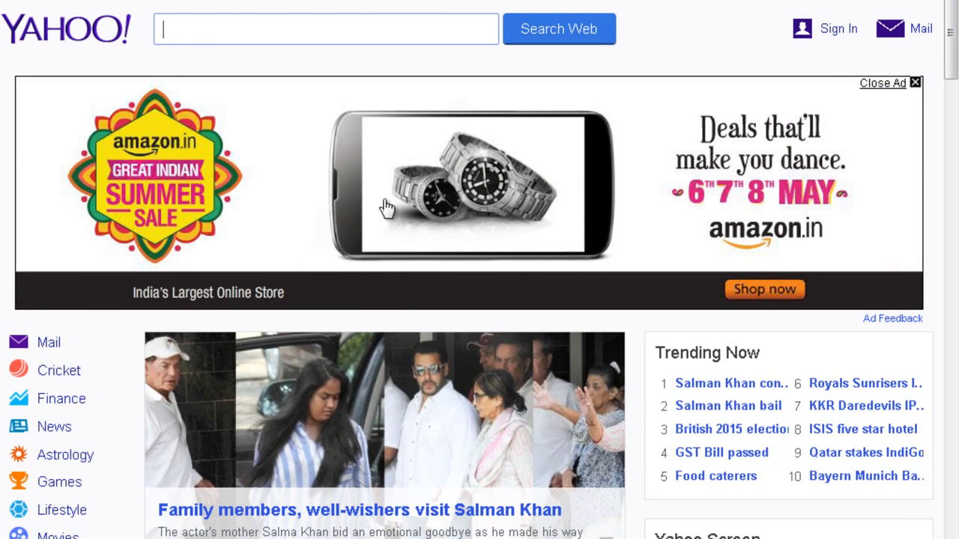
pyautogui.hotkey('alt', 'Tab')
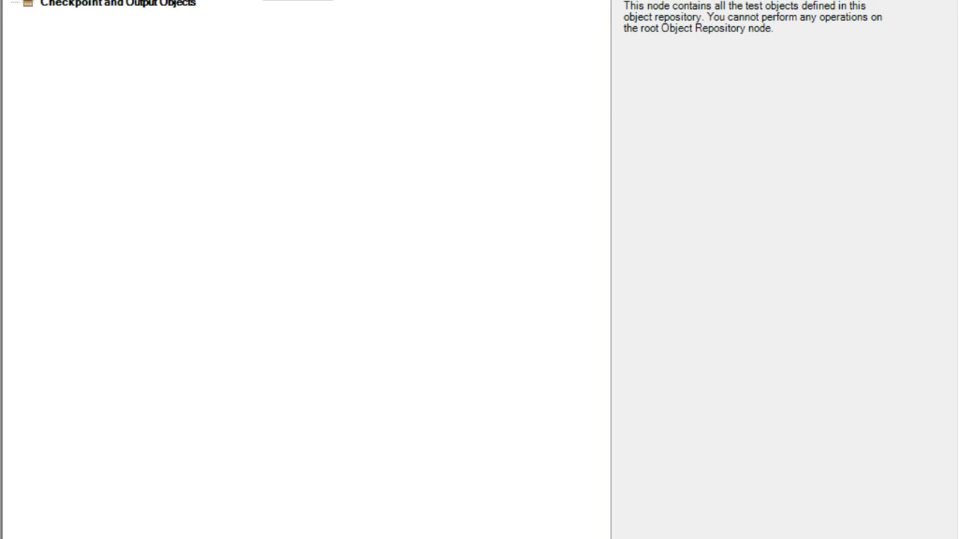
pyautogui.hotkey('alt', 'Tab')
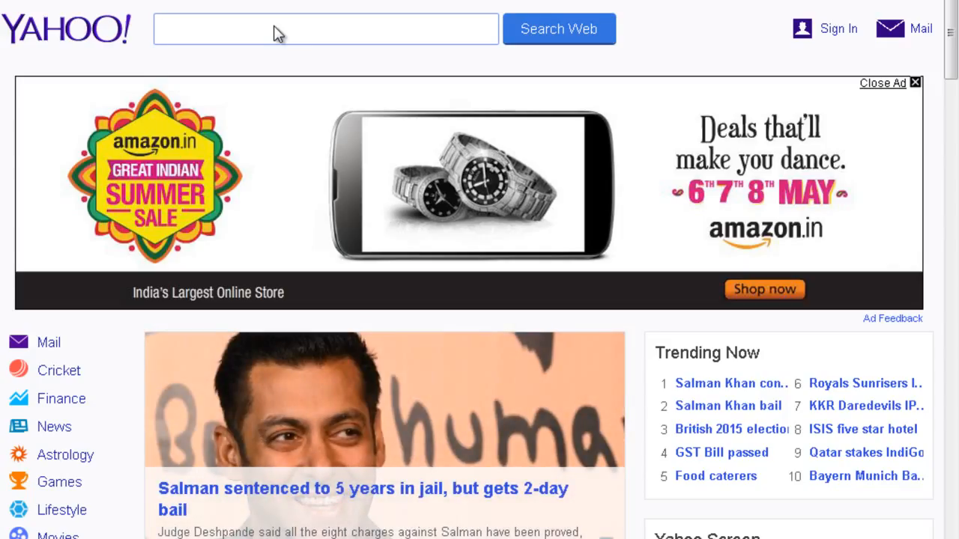
pyautogui.click(277, 33)
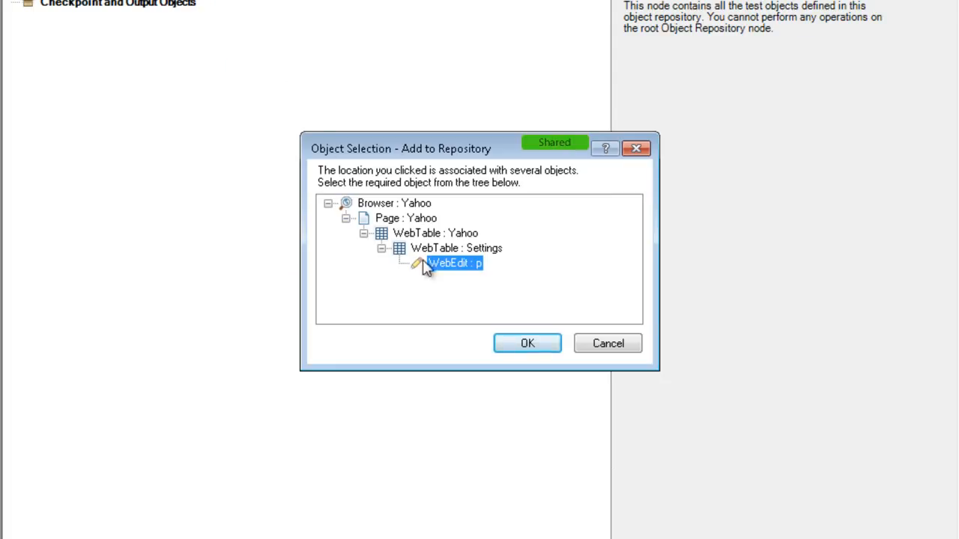
pyautogui.click(527, 344)
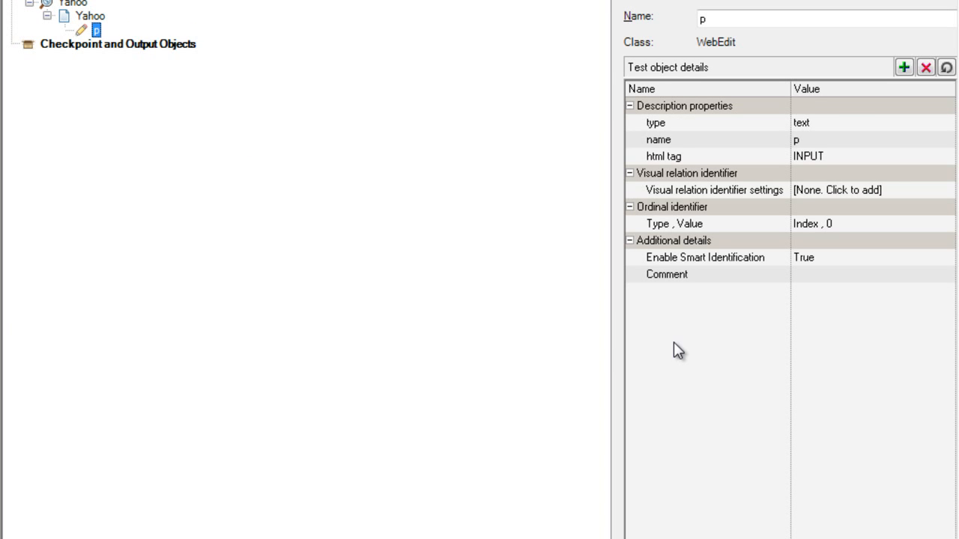
# Step: Add the Yahoo page's Search Web button to the shared object repository as a WebButton object
pyautogui.click(289, 0)
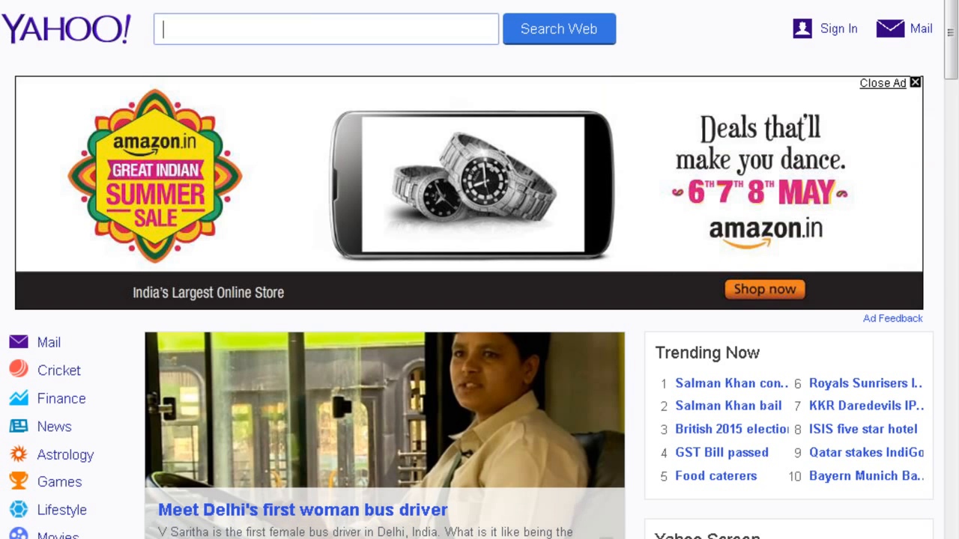
pyautogui.click(538, 33)
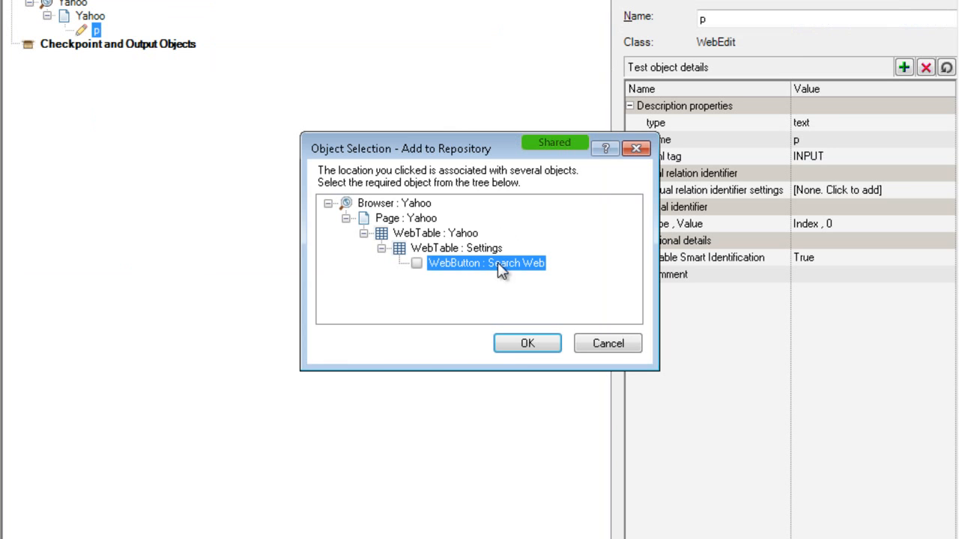
pyautogui.click(520, 349)
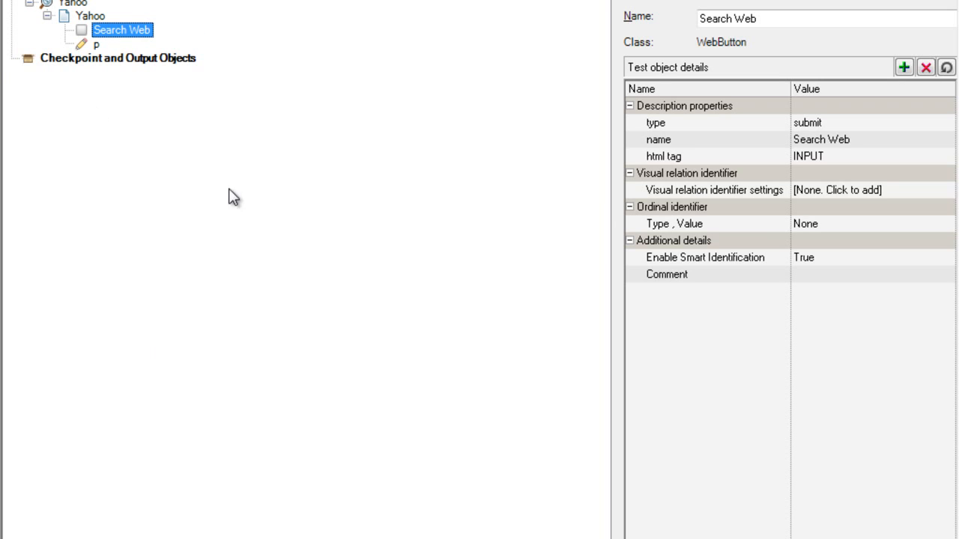
# Step: Save the shared object repository as Repository1 in the root of drive F: and close the Object Repository Manager
pyautogui.click(37, 0)
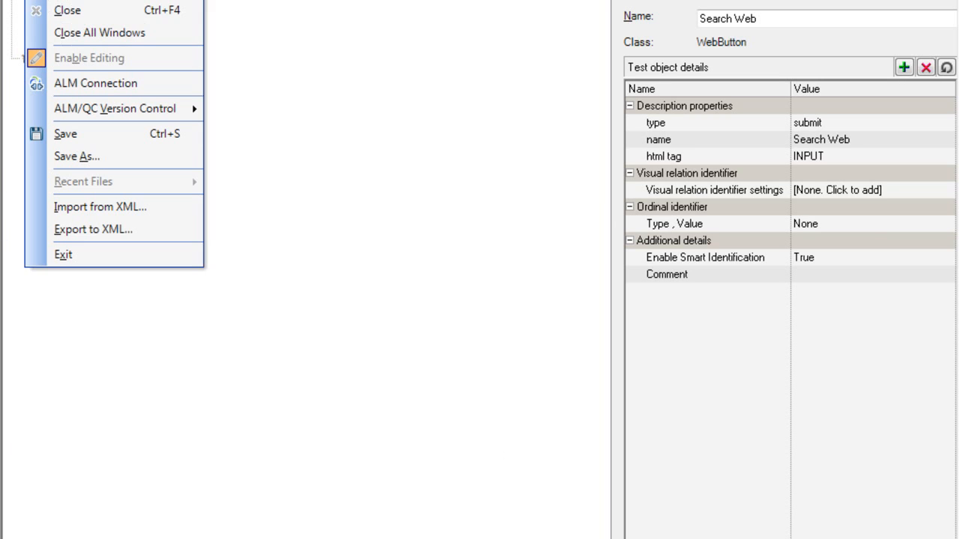
pyautogui.click(71, 134)
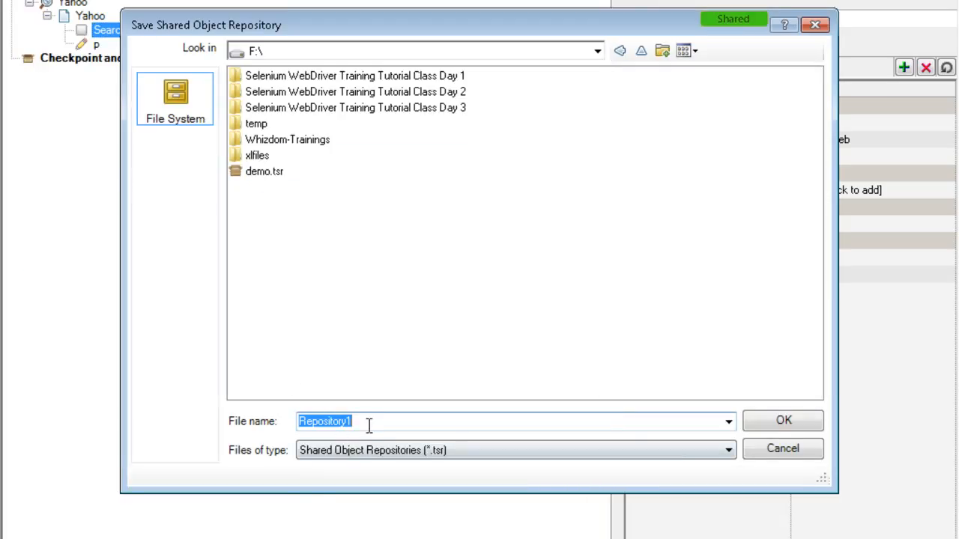
pyautogui.click(784, 421)
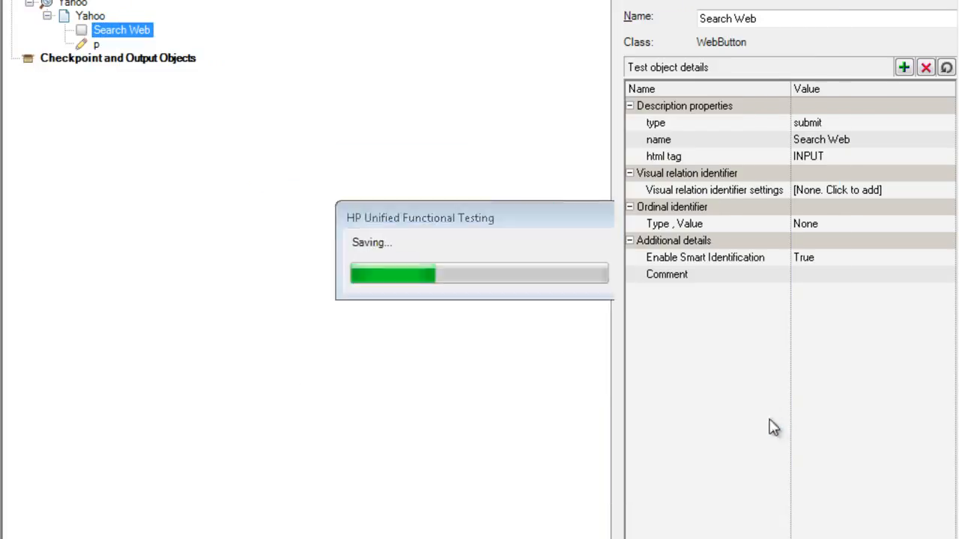
pyautogui.click(942, 2)
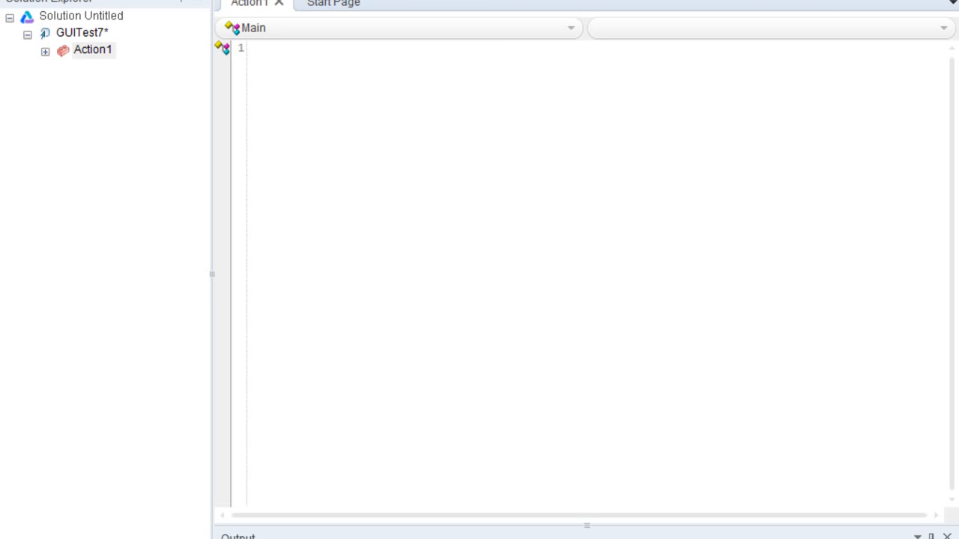
# Step: Remove the F:\demo.tsr shared repository from the GUITest7 test's associated repositories
pyautogui.click(491, 0)
pyautogui.click(502, 0)
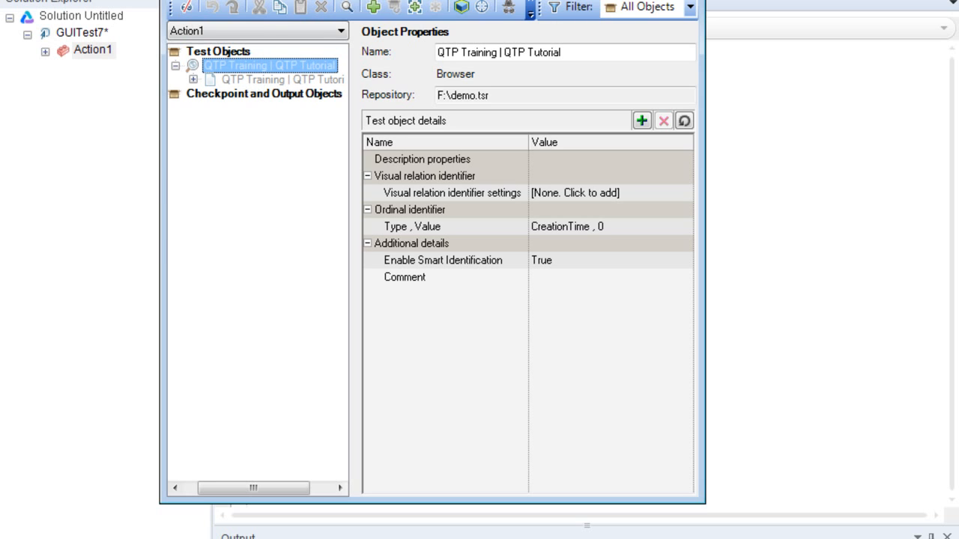
pyautogui.click(687, 0)
pyautogui.click(496, 0)
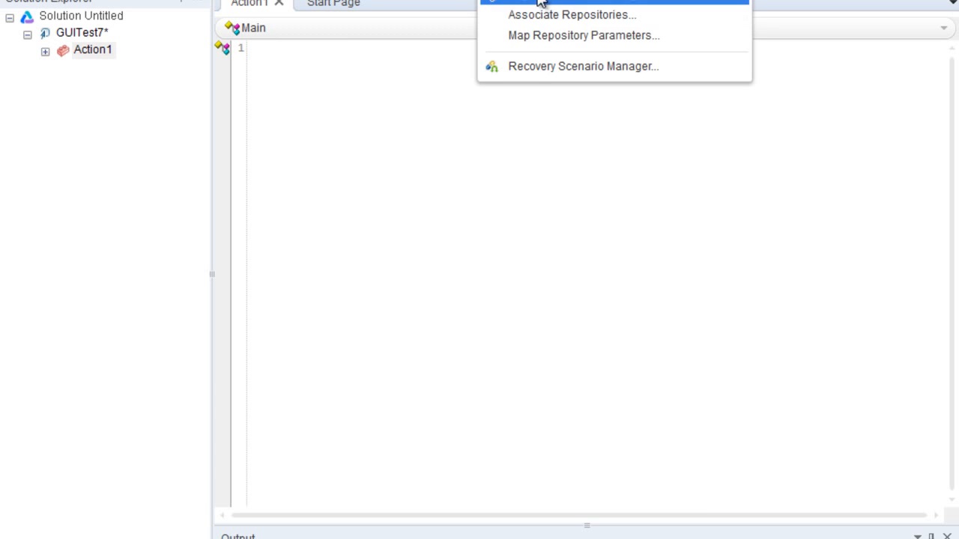
pyautogui.click(557, 18)
pyautogui.click(549, 266)
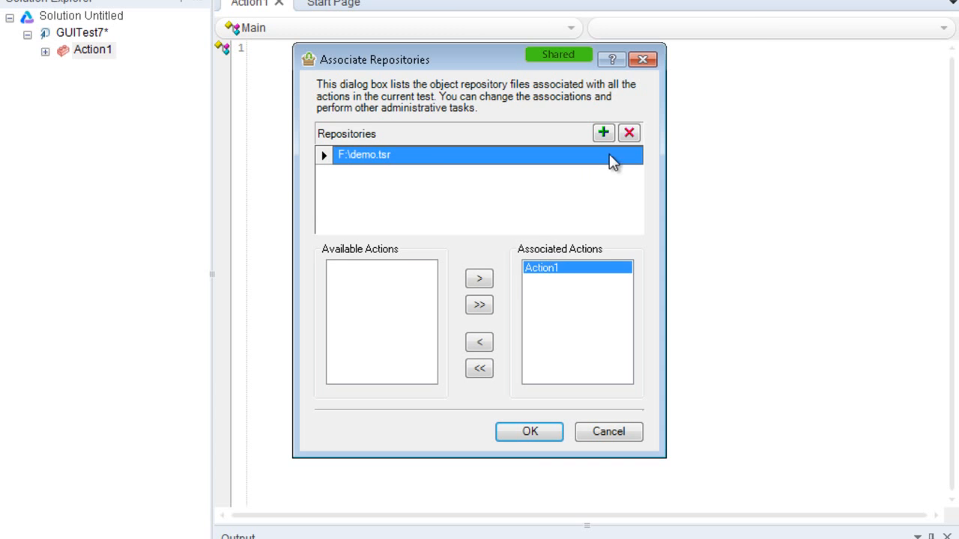
pyautogui.click(631, 134)
pyautogui.click(561, 329)
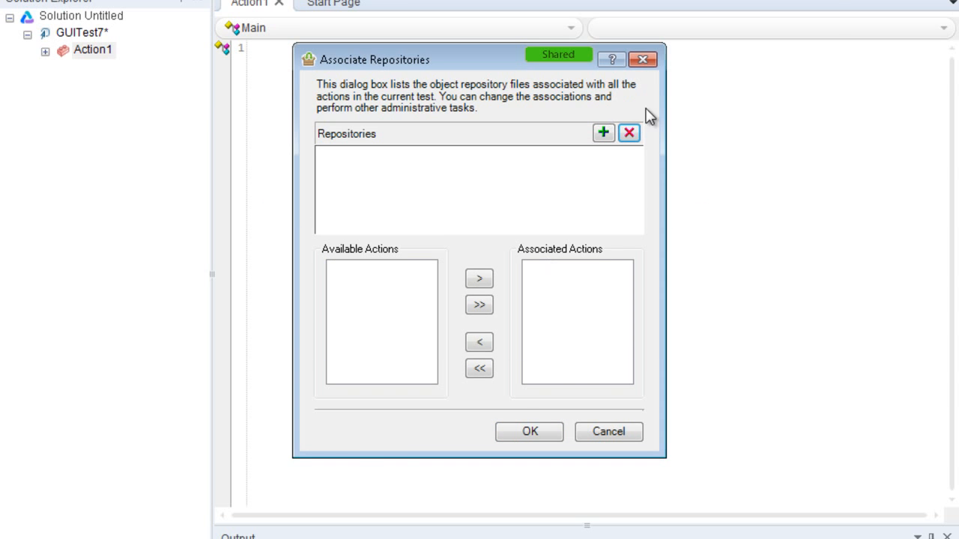
# Step: Add F:\Repository1.tsr to the associated repositories, assign it to Action1 and accept the associations
pyautogui.click(603, 133)
pyautogui.click(300, 186)
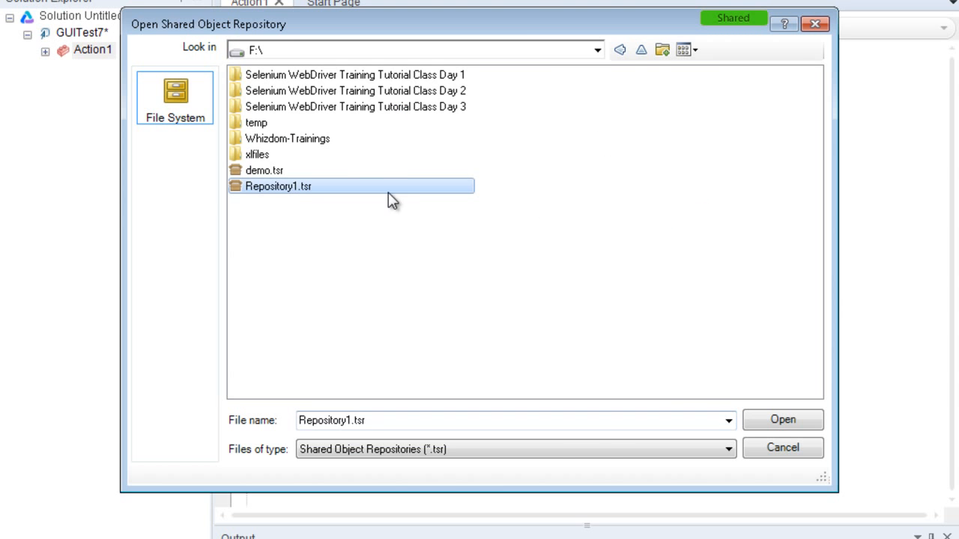
pyautogui.doubleClick(360, 189)
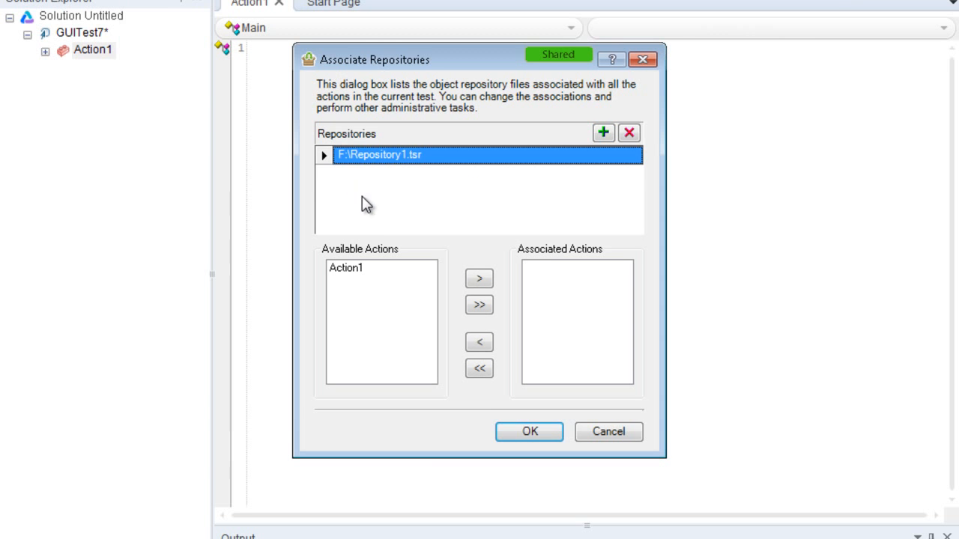
pyautogui.click(477, 280)
pyautogui.click(531, 431)
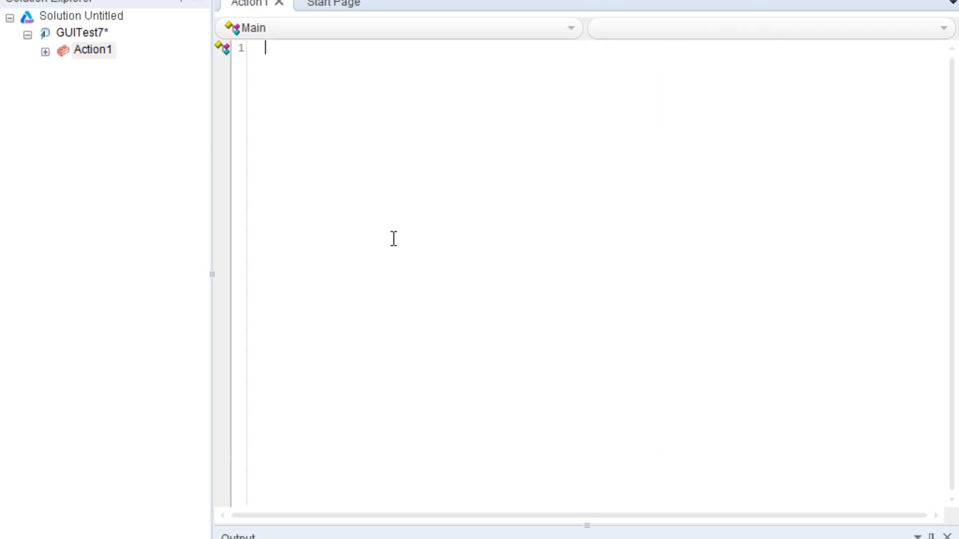
# Step: Add script steps to Action1 from the repository's Search Web button and WebEdit p, and close the Object Repository window
pyautogui.click(517, 0)
pyautogui.click(212, 79)
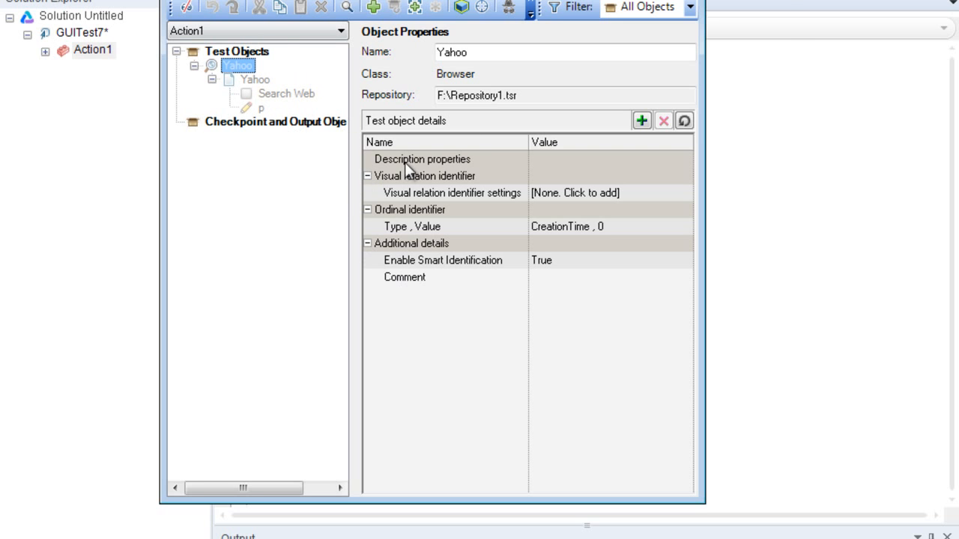
pyautogui.moveTo(455, 0); pyautogui.dragTo(712, 136)
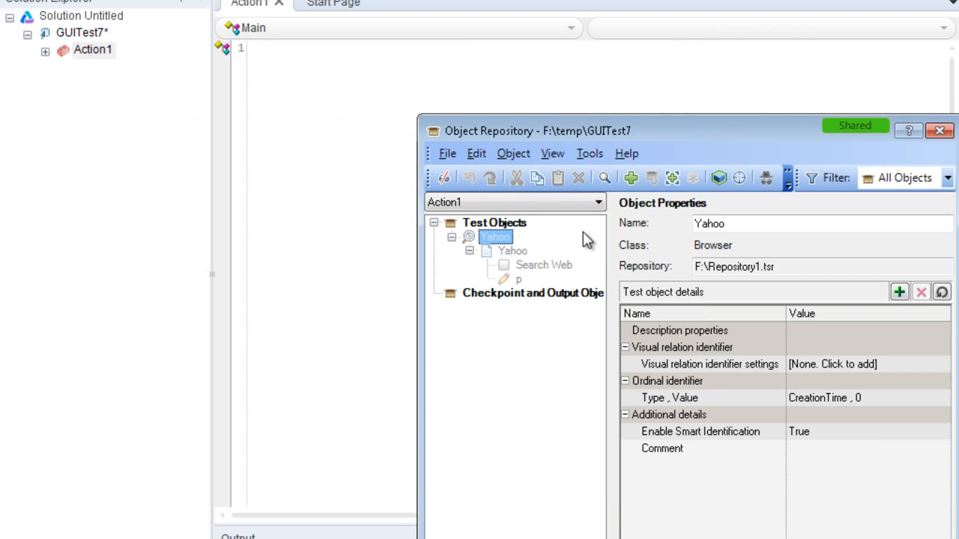
pyautogui.moveTo(564, 266); pyautogui.dragTo(425, 84)
pyautogui.moveTo(519, 279); pyautogui.dragTo(289, 124)
pyautogui.moveTo(800, 141); pyautogui.dragTo(500, 197)
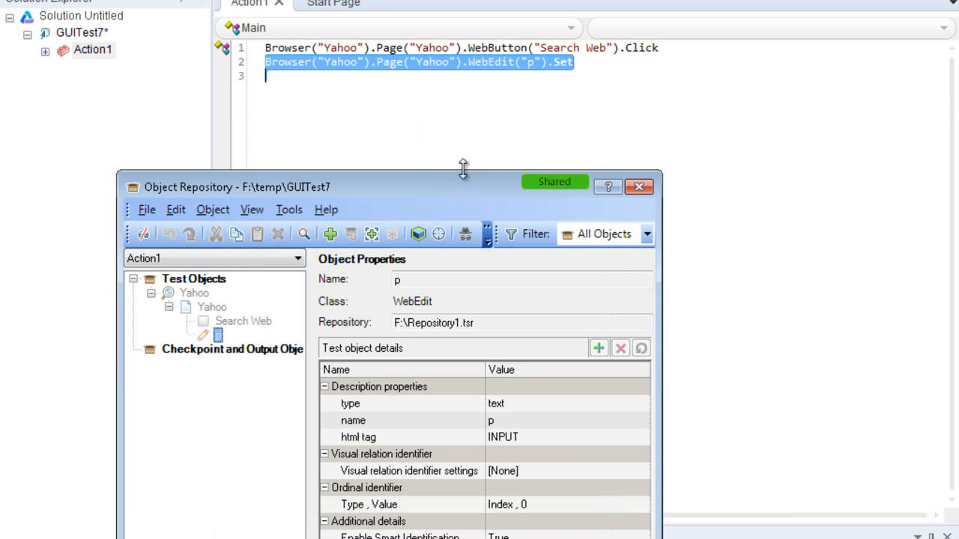
pyautogui.click(592, 67)
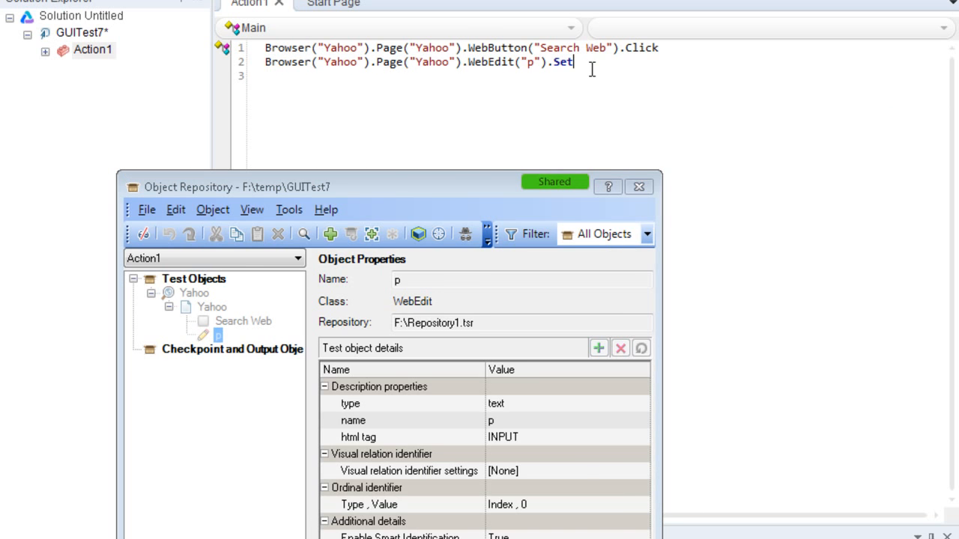
pyautogui.click(639, 187)
# Step: Open F:\Repository1.tsr in the Object Repository Manager and enable editing
pyautogui.click(496, 0)
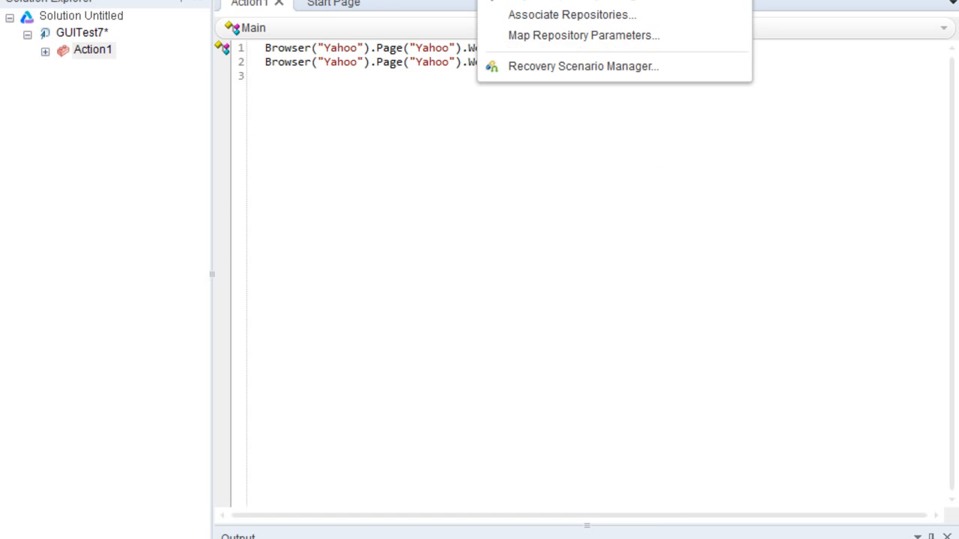
pyautogui.click(523, 1)
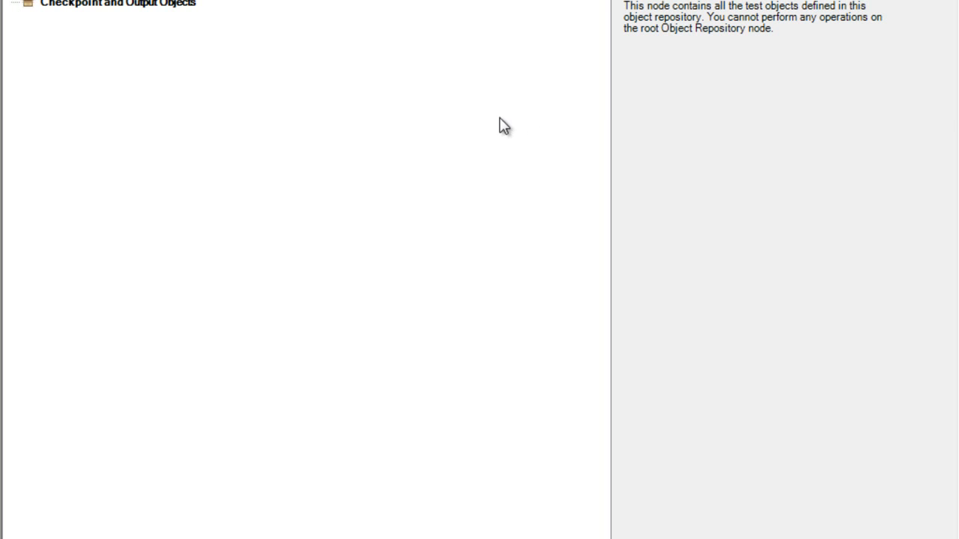
pyautogui.click(33, 0)
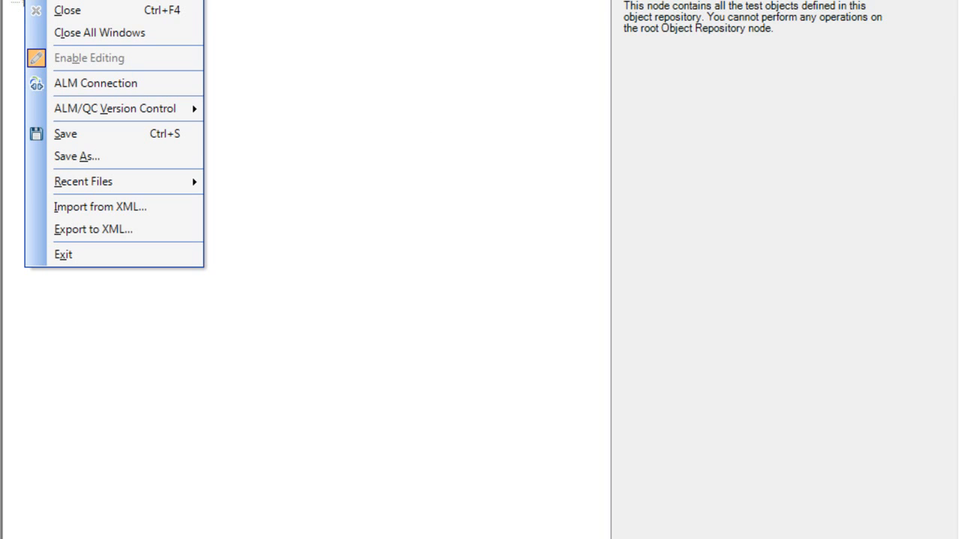
pyautogui.click(53, 32)
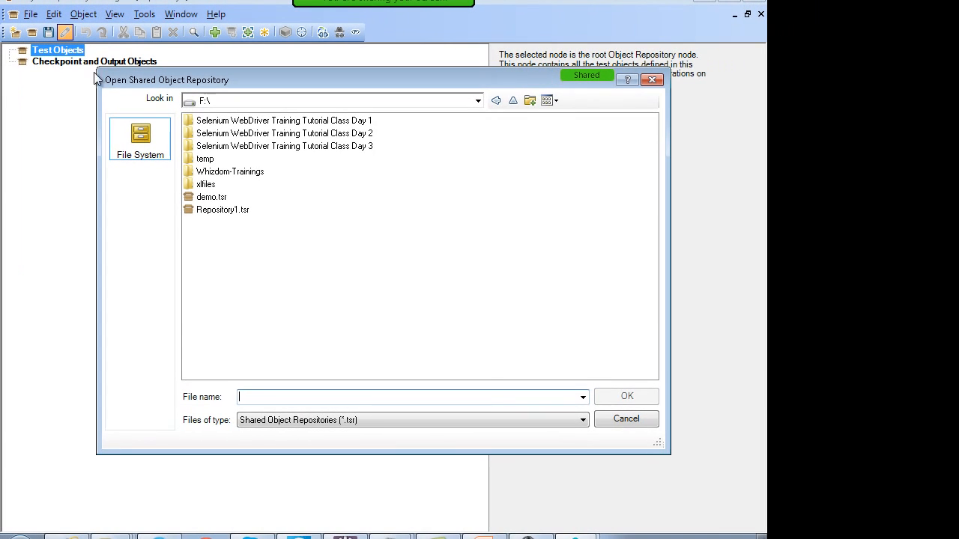
pyautogui.doubleClick(229, 210)
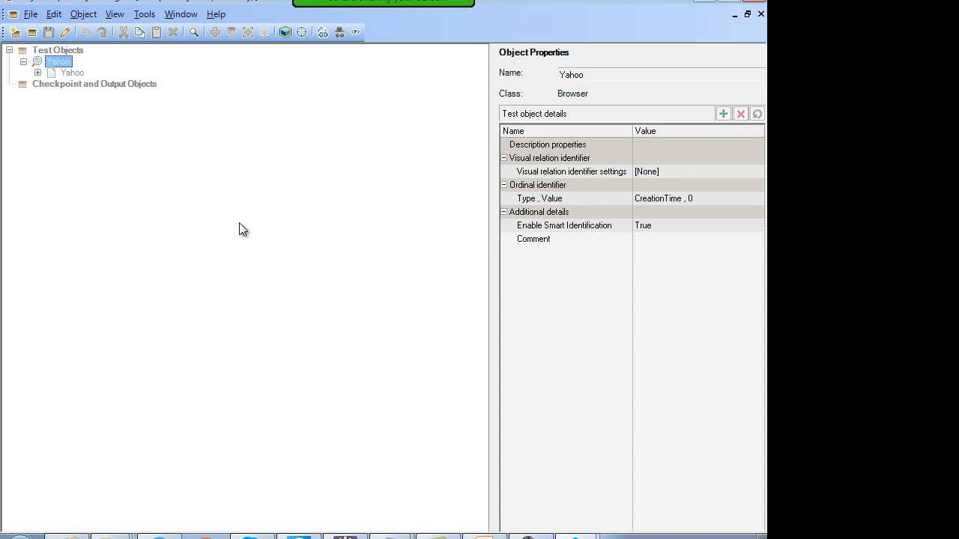
pyautogui.click(64, 34)
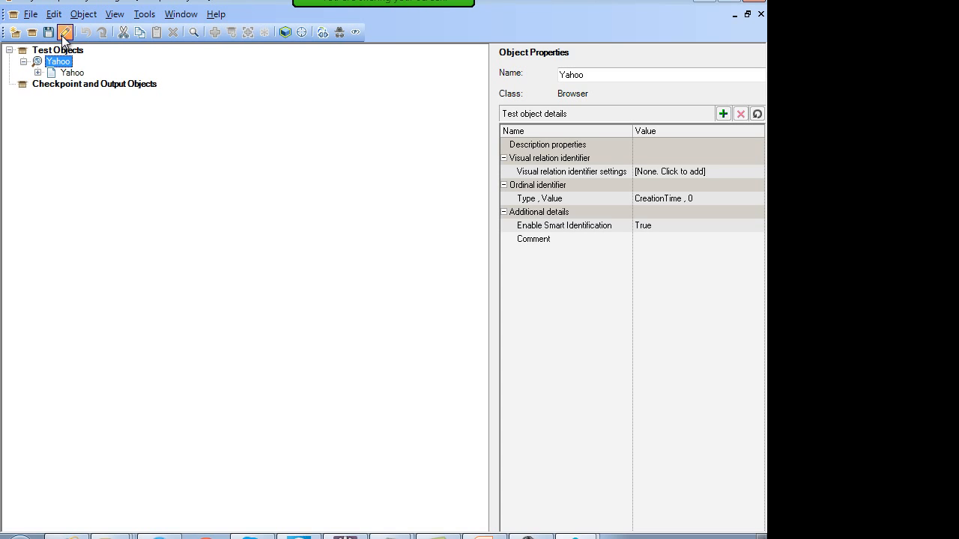
# Step: Rename the Yahoo page's WebEdit object p as search and save the shared repository
pyautogui.click(37, 73)
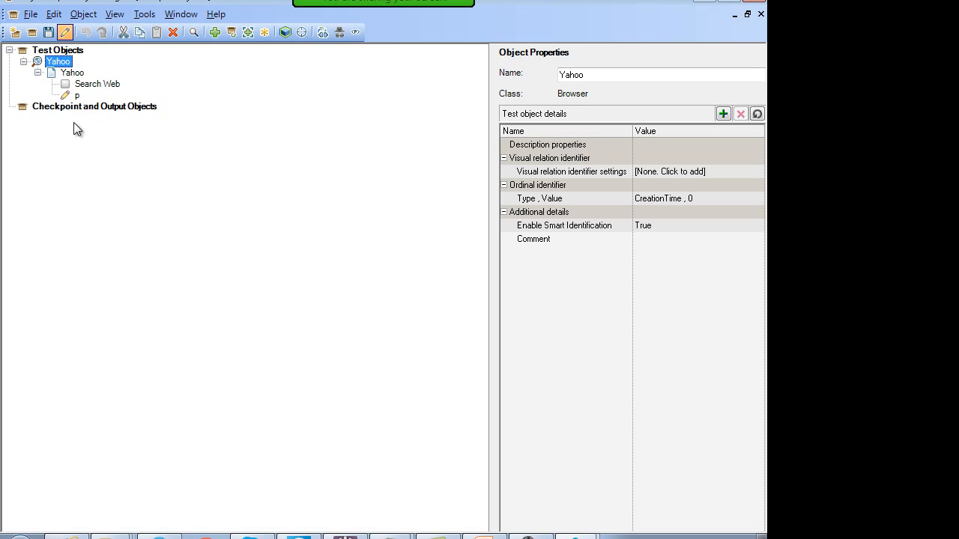
pyautogui.click(76, 96)
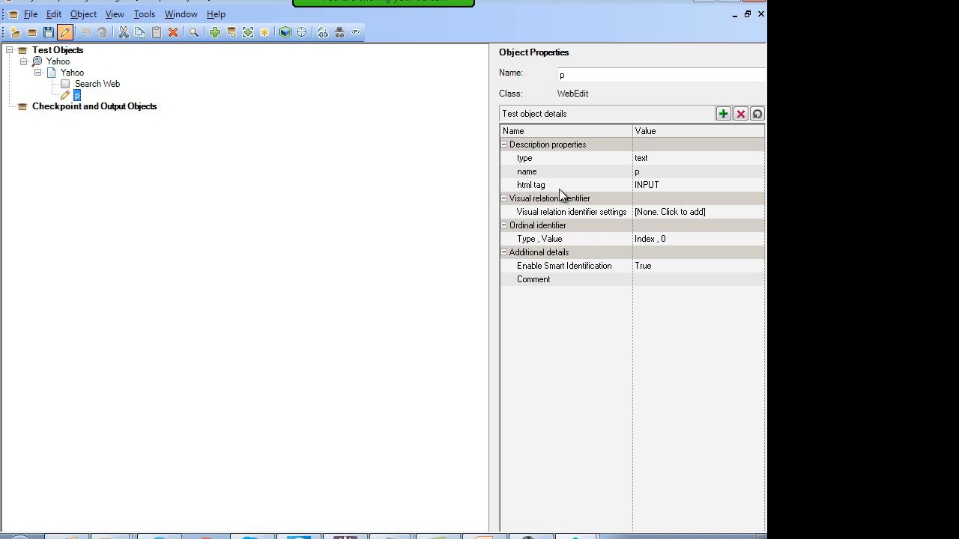
pyautogui.click(96, 84)
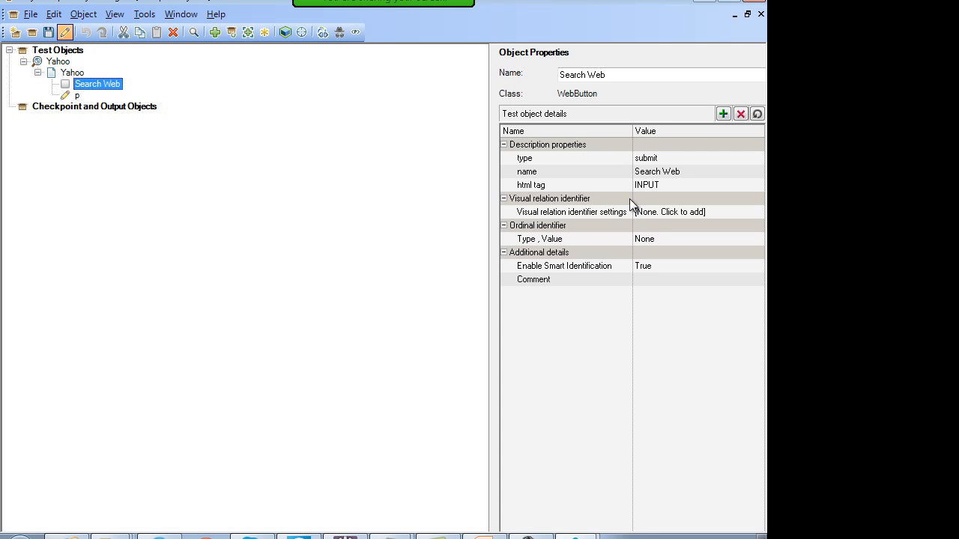
pyautogui.click(78, 96)
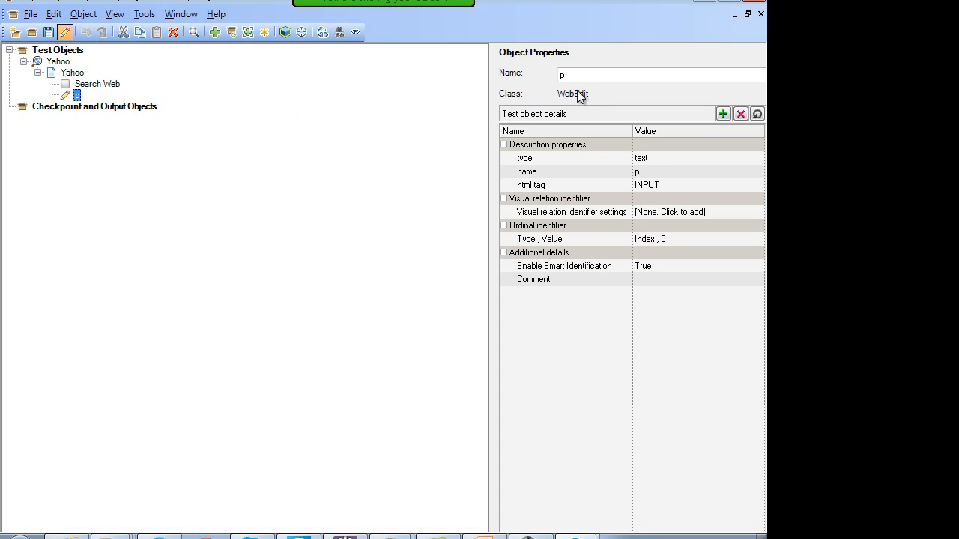
pyautogui.moveTo(580, 75); pyautogui.dragTo(481, 68)
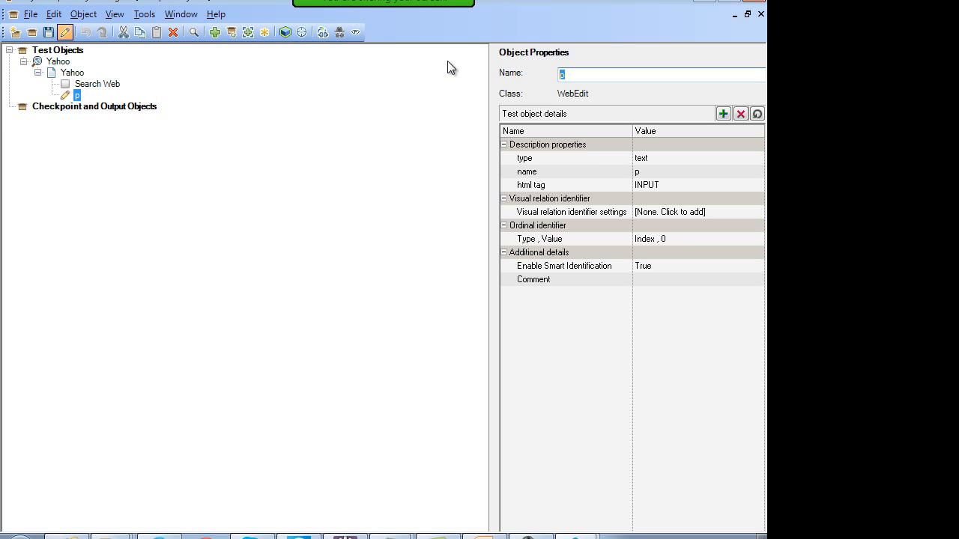
pyautogui.write('search')
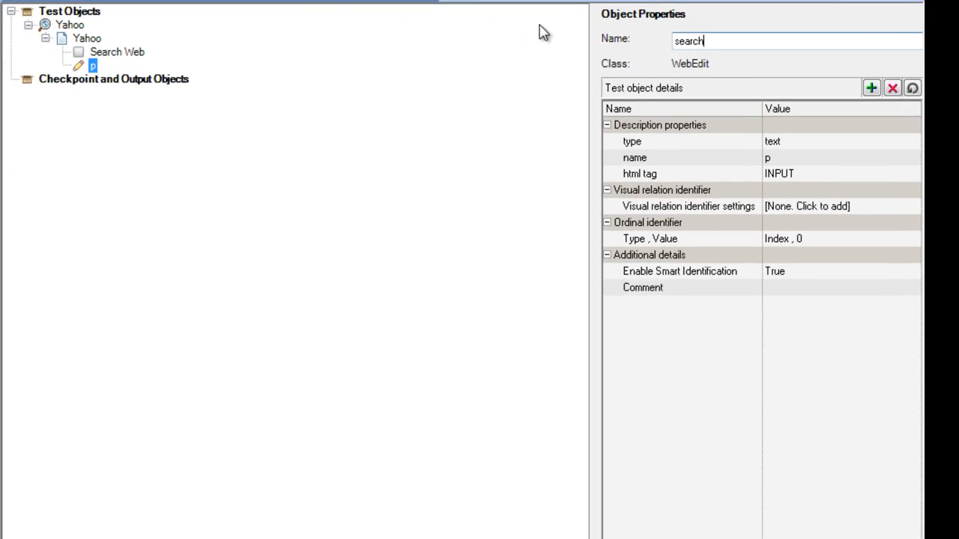
pyautogui.press('Return')
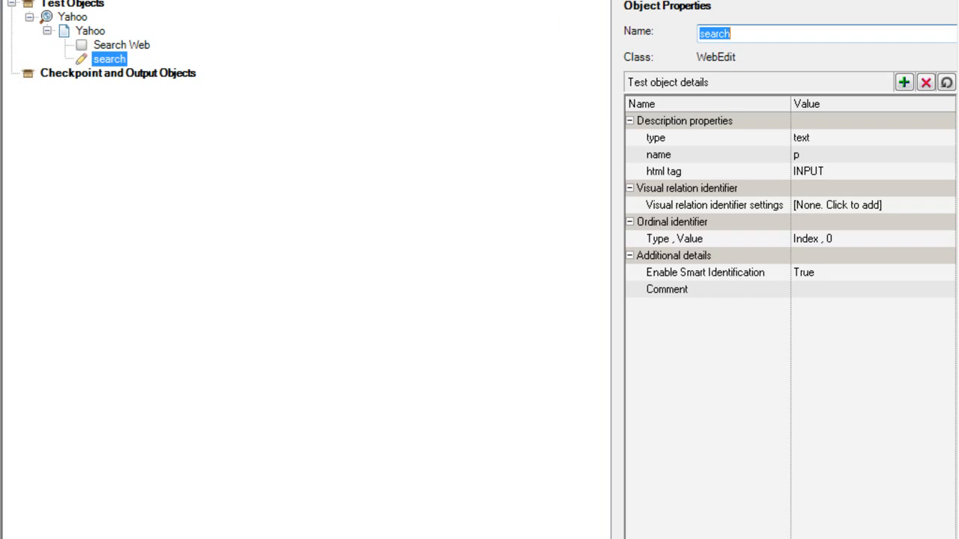
pyautogui.click(41, 0)
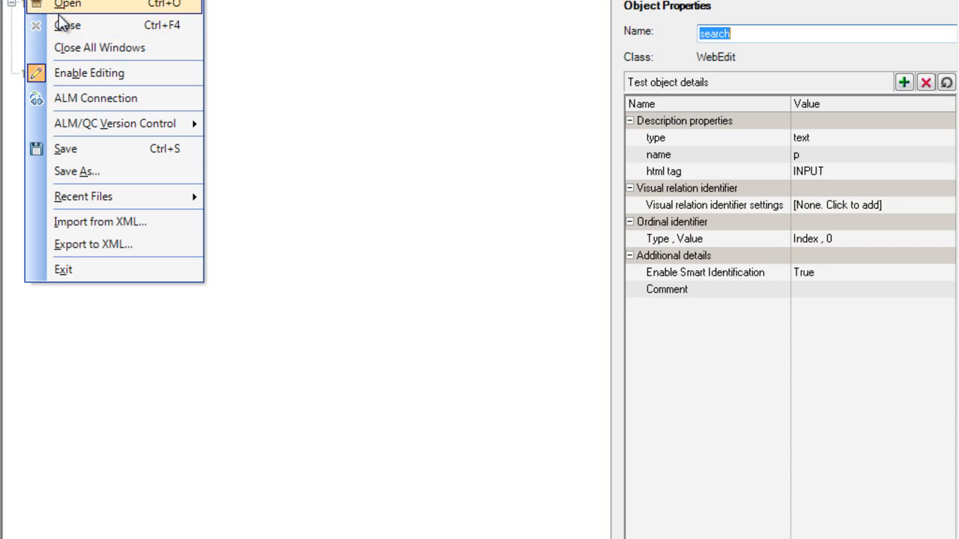
pyautogui.click(66, 149)
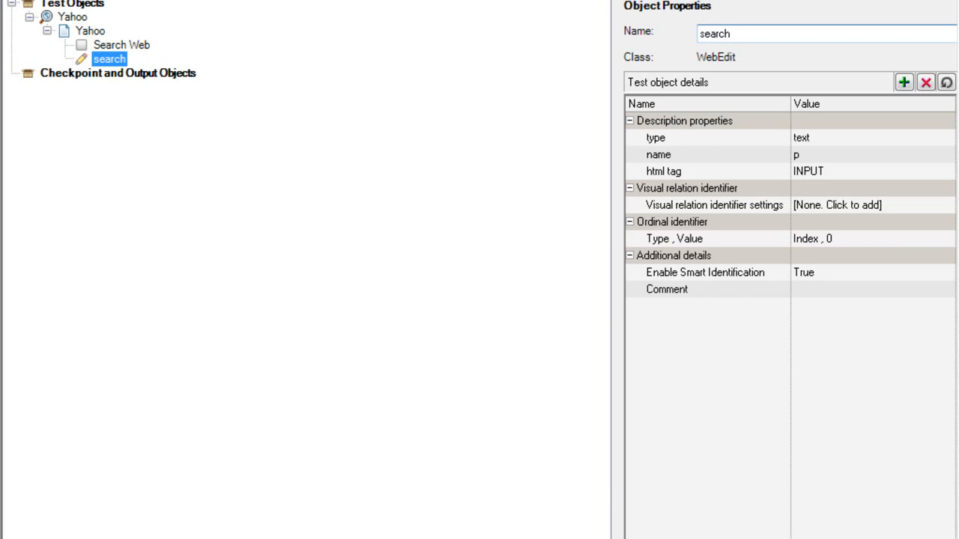
# Step: Switch back to the GUITest7 test and check the WebEdit and browser object names in the Action1 script
pyautogui.click(691, 519)
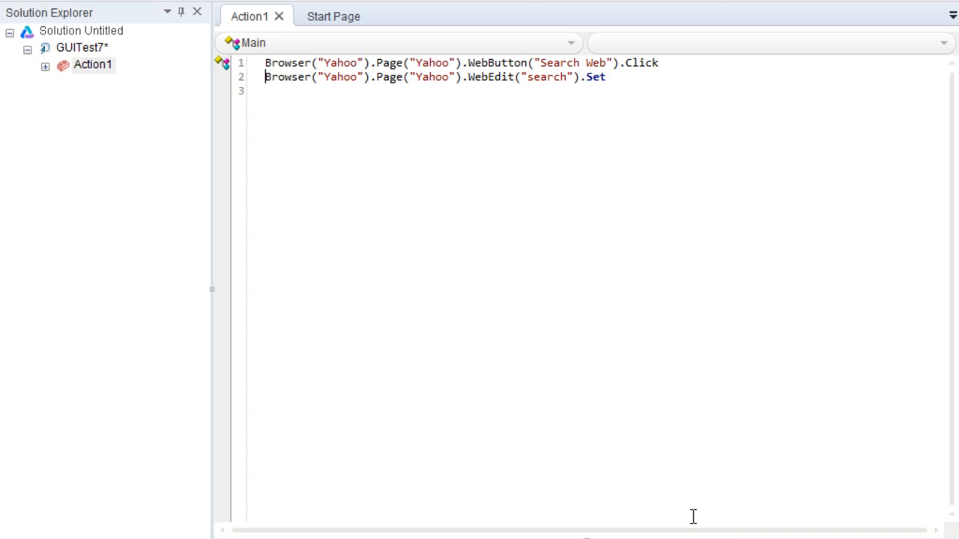
pyautogui.doubleClick(555, 77)
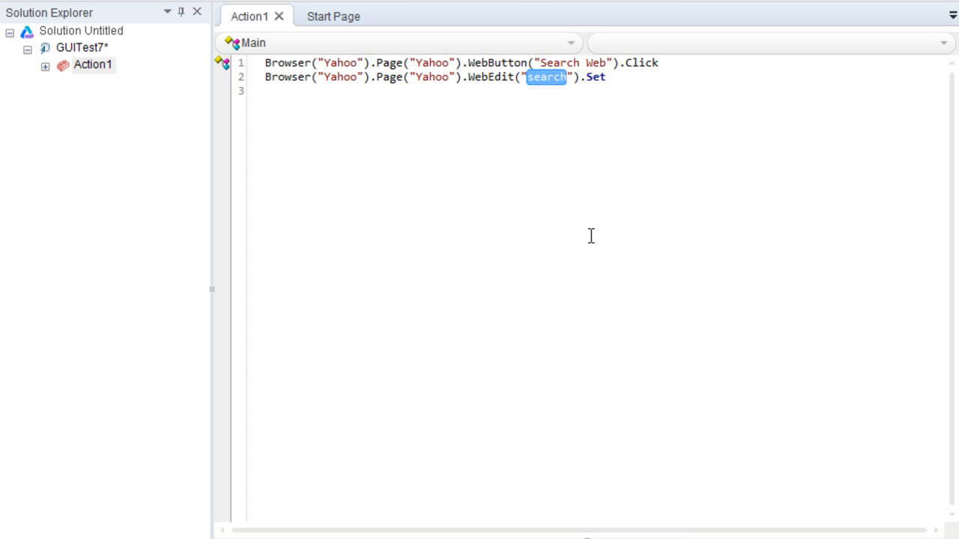
pyautogui.doubleClick(335, 78)
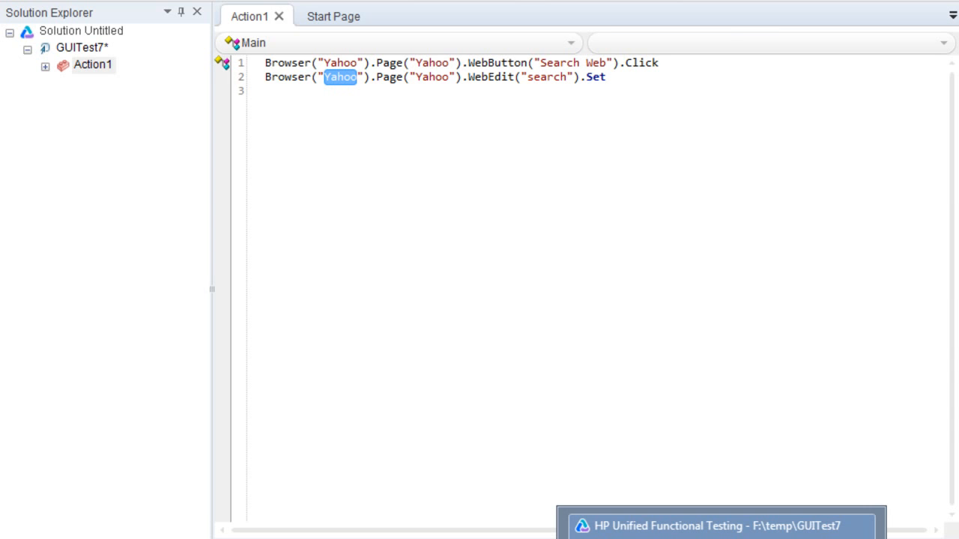
# Step: Return to the Object Repository Manager and rename the top-level Yahoo browser object as X
pyautogui.click(722, 526)
pyautogui.click(72, 17)
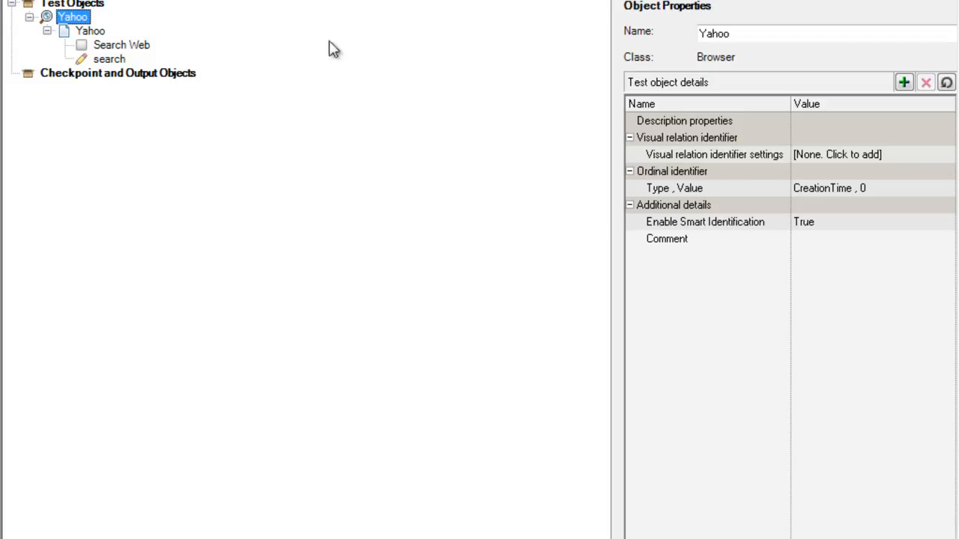
pyautogui.doubleClick(750, 33)
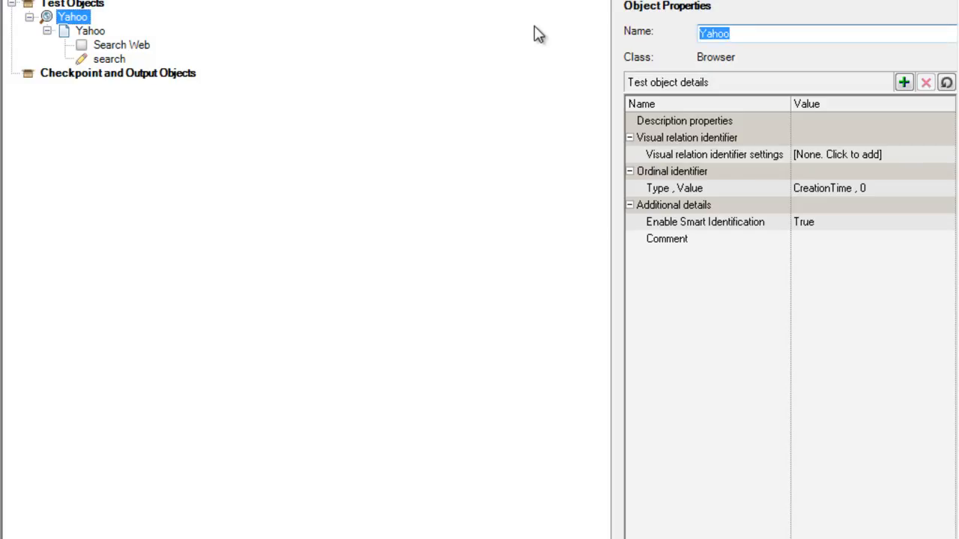
pyautogui.write('X')
pyautogui.press('Return')
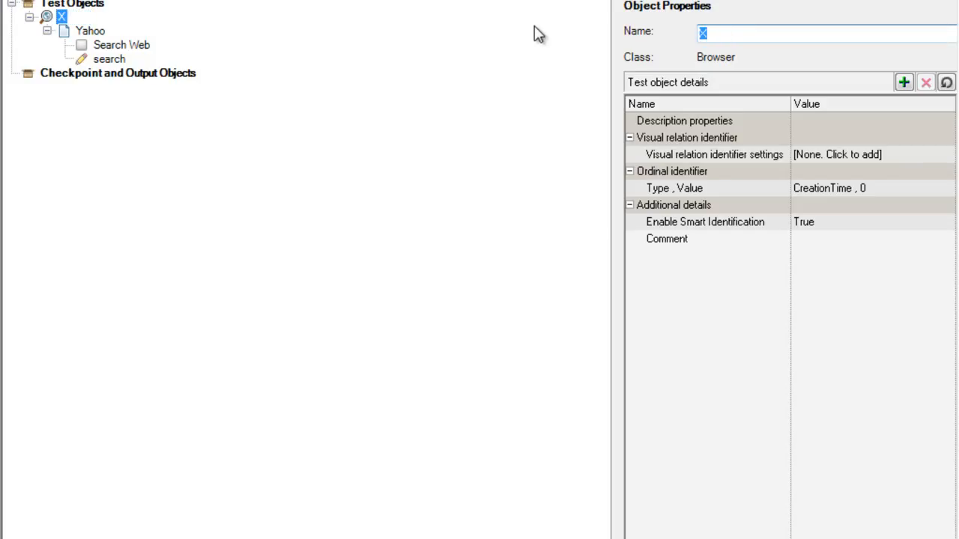
# Step: Go back to the test and check how the Action1 script refers to the renamed browser object
pyautogui.hotkey('alt', 'Tab')
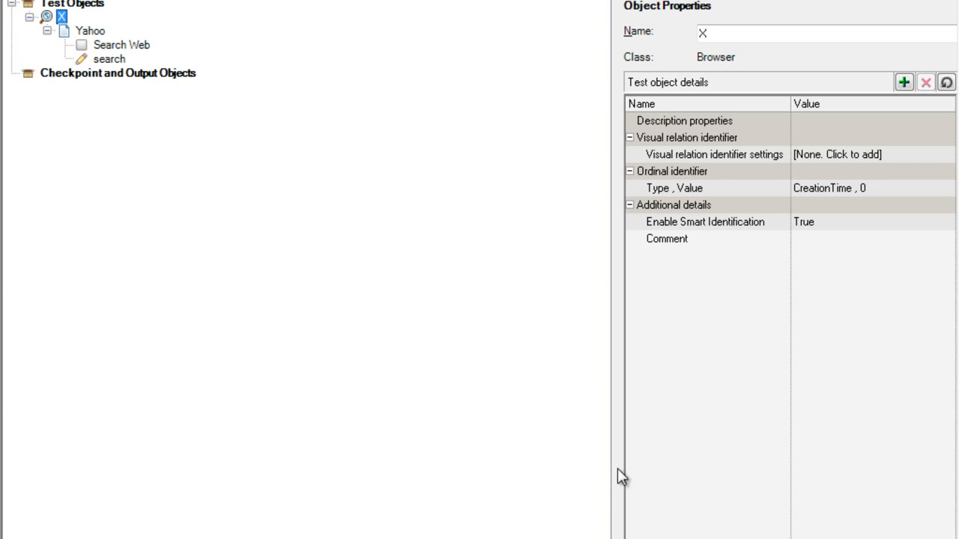
pyautogui.click(577, 520)
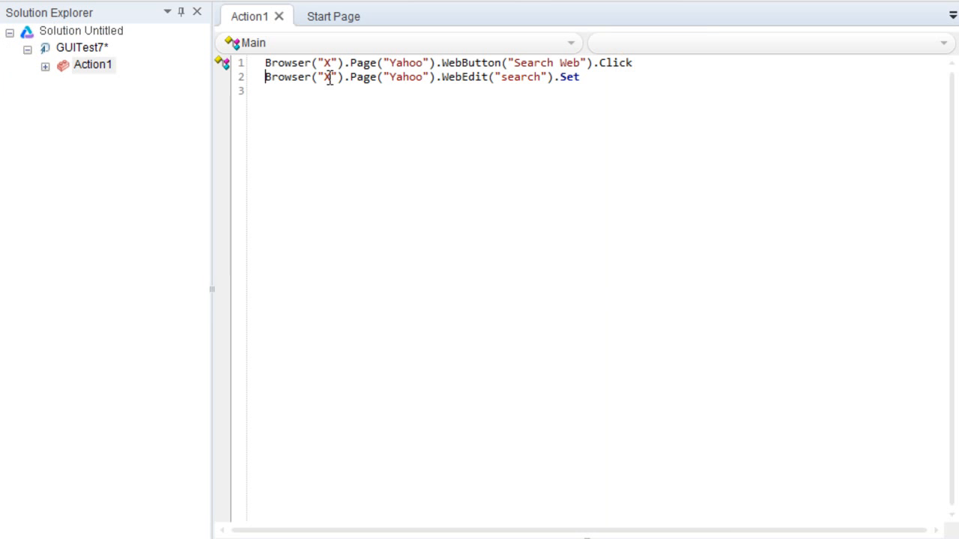
pyautogui.moveTo(317, 63); pyautogui.dragTo(338, 62)
pyautogui.click(498, 0)
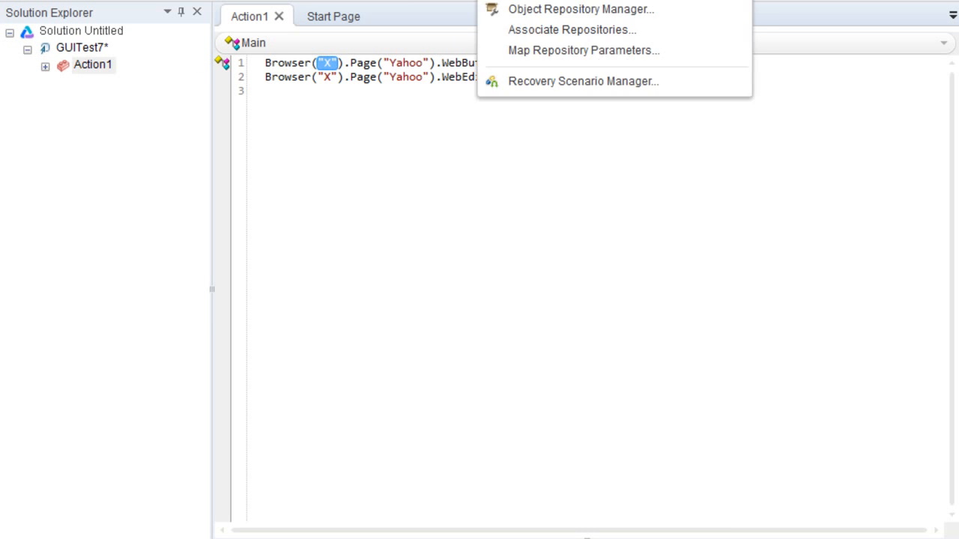
# Step: Open the GUITest7 object repository, check the shared browser object's name, and close the repository window
pyautogui.click(560, 0)
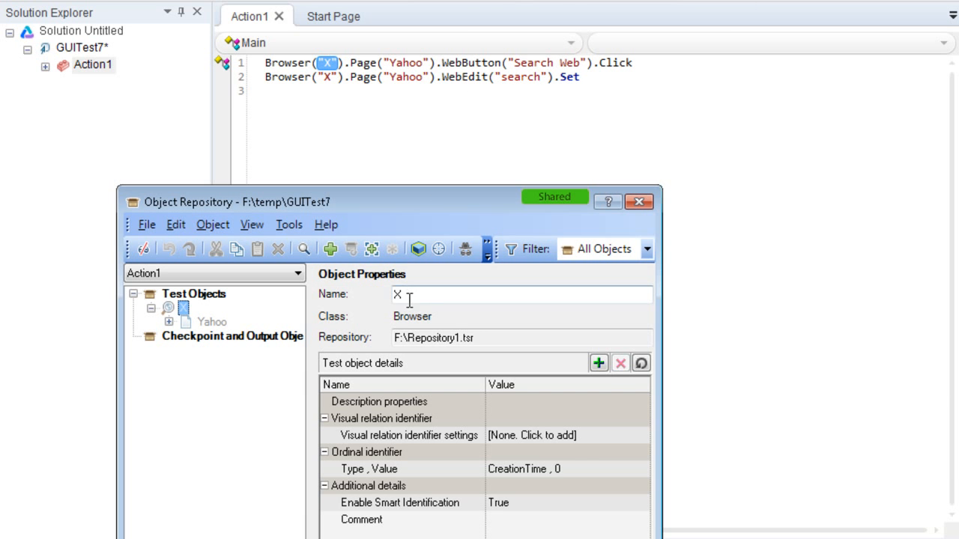
pyautogui.moveTo(409, 300); pyautogui.dragTo(330, 296)
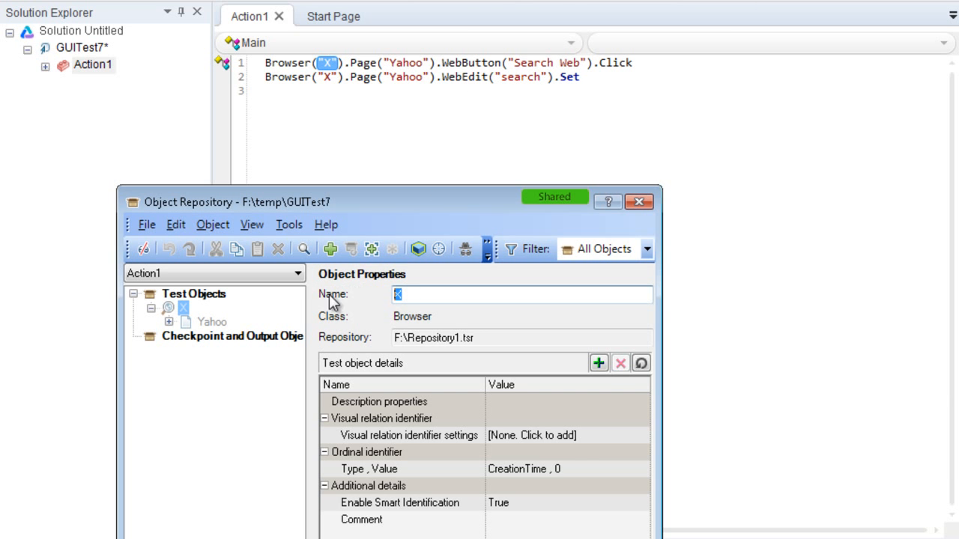
pyautogui.click(638, 203)
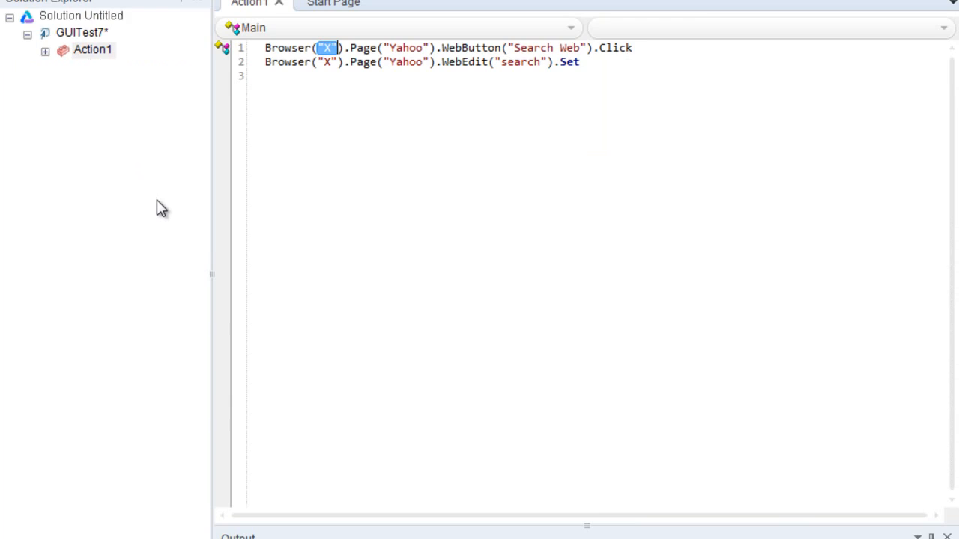
pyautogui.click(474, 7)
pyautogui.moveTo(310, 119)
pyautogui.mouseDown()
pyautogui.moveTo(380, 138)
pyautogui.moveTo(326, 132)
pyautogui.mouseUp()
pyautogui.moveTo(450, 133); pyautogui.dragTo(418, 120)
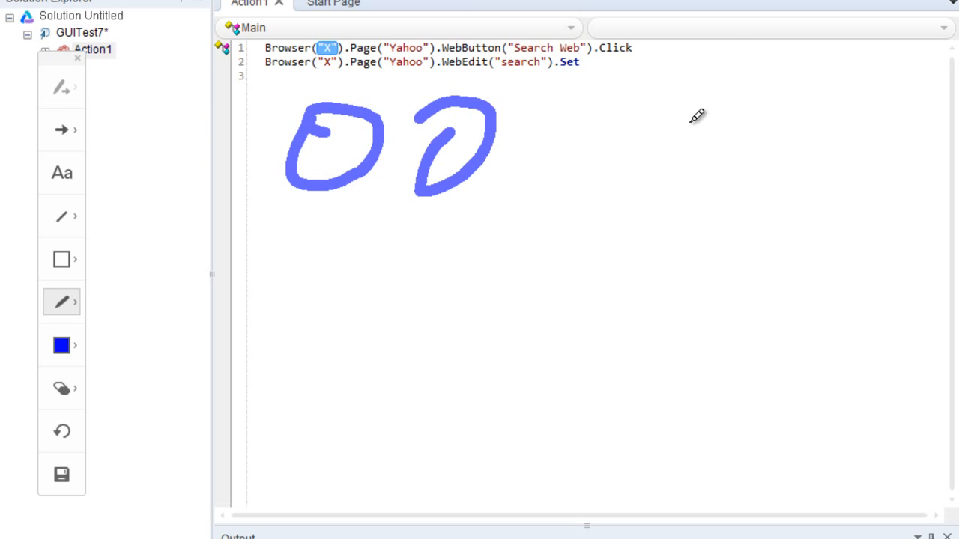
pyautogui.moveTo(610, 138); pyautogui.dragTo(669, 127)
pyautogui.moveTo(855, 124); pyautogui.dragTo(896, 98)
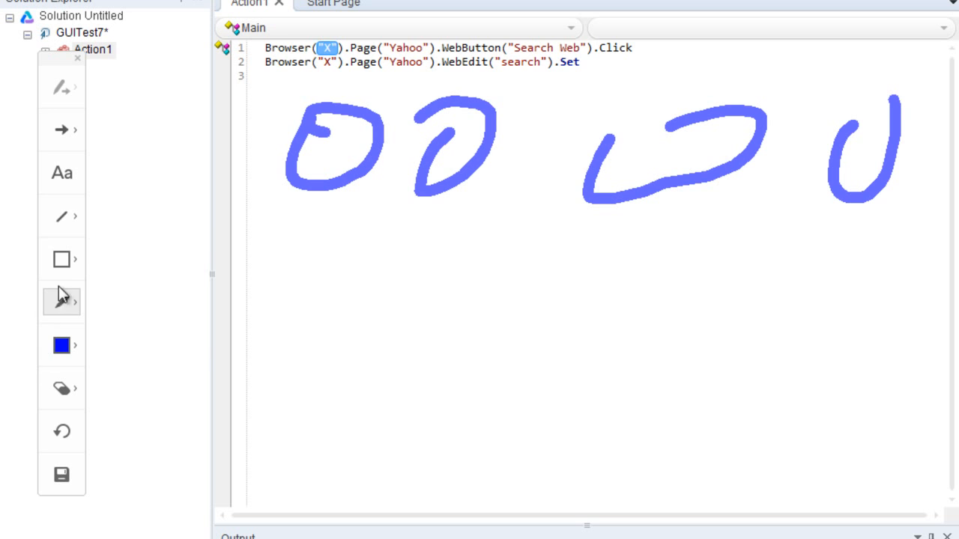
pyautogui.click(61, 259)
pyautogui.moveTo(476, 326); pyautogui.dragTo(682, 463)
pyautogui.click(71, 304)
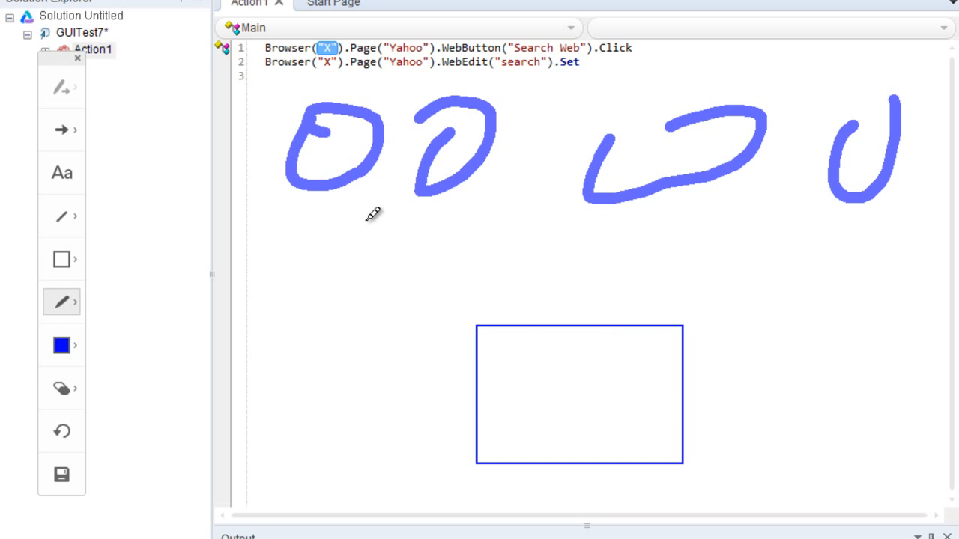
pyautogui.moveTo(336, 193)
pyautogui.mouseDown()
pyautogui.moveTo(392, 323)
pyautogui.moveTo(504, 335)
pyautogui.mouseUp()
pyautogui.moveTo(493, 182); pyautogui.dragTo(564, 325)
pyautogui.moveTo(664, 200)
pyautogui.mouseDown()
pyautogui.moveTo(648, 315)
pyautogui.moveTo(701, 305)
pyautogui.mouseUp()
pyautogui.moveTo(667, 395); pyautogui.dragTo(818, 238)
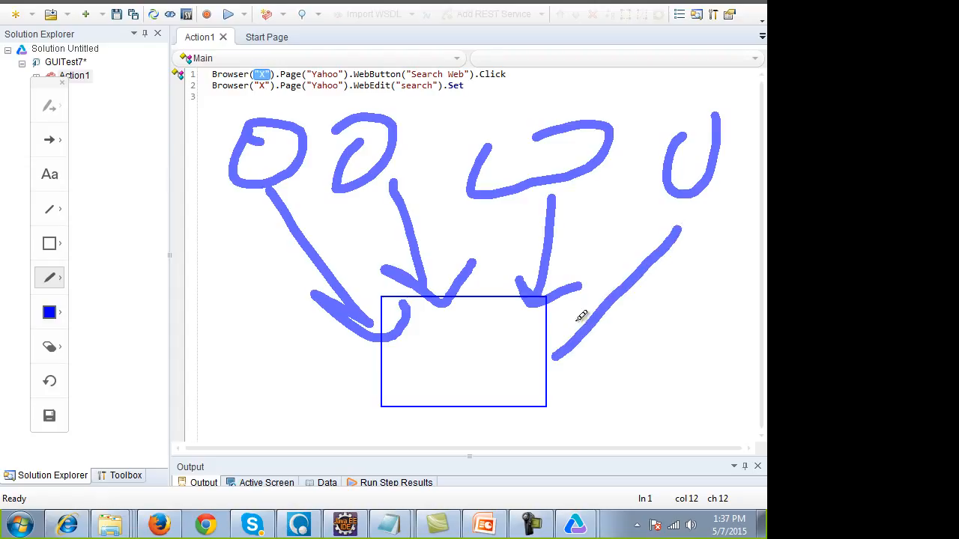
pyautogui.moveTo(557, 329)
pyautogui.mouseDown()
pyautogui.moveTo(547, 365)
pyautogui.moveTo(586, 373)
pyautogui.mouseUp()
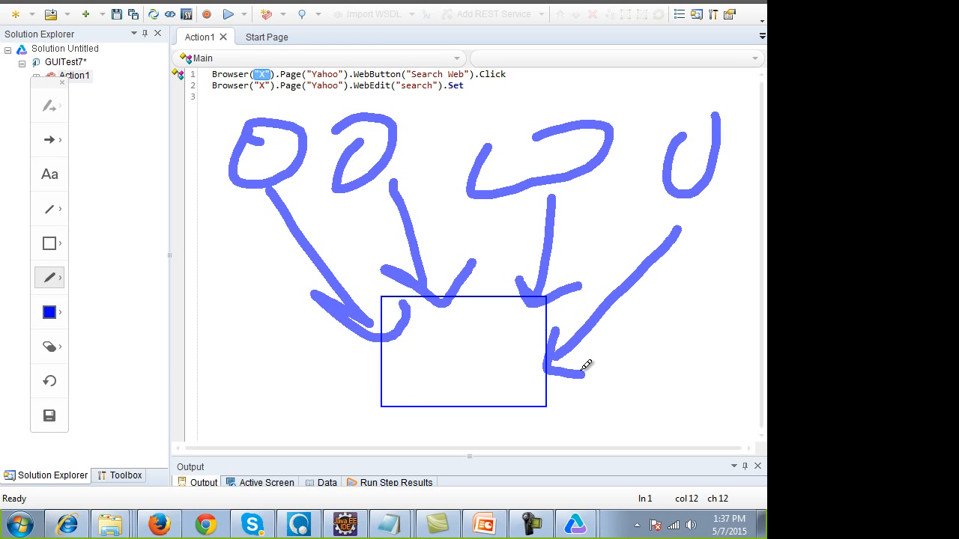
pyautogui.moveTo(417, 379); pyautogui.dragTo(478, 350)
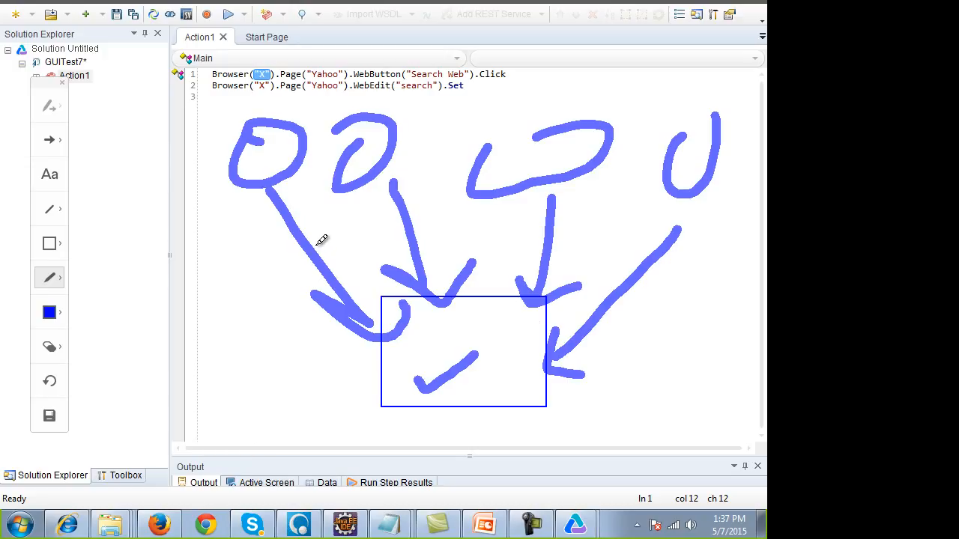
pyautogui.press('Escape')
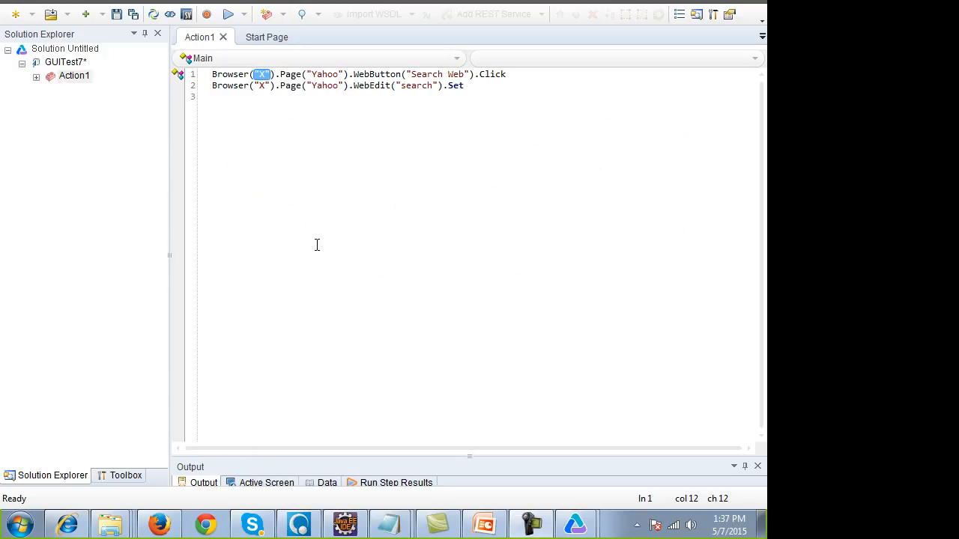
pyautogui.click(530, 524)
pyautogui.click(735, 455)
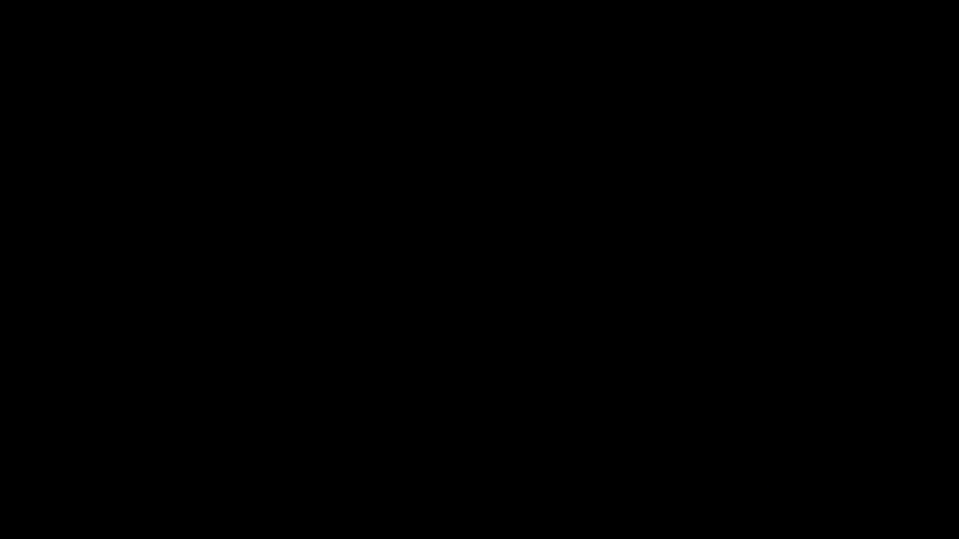